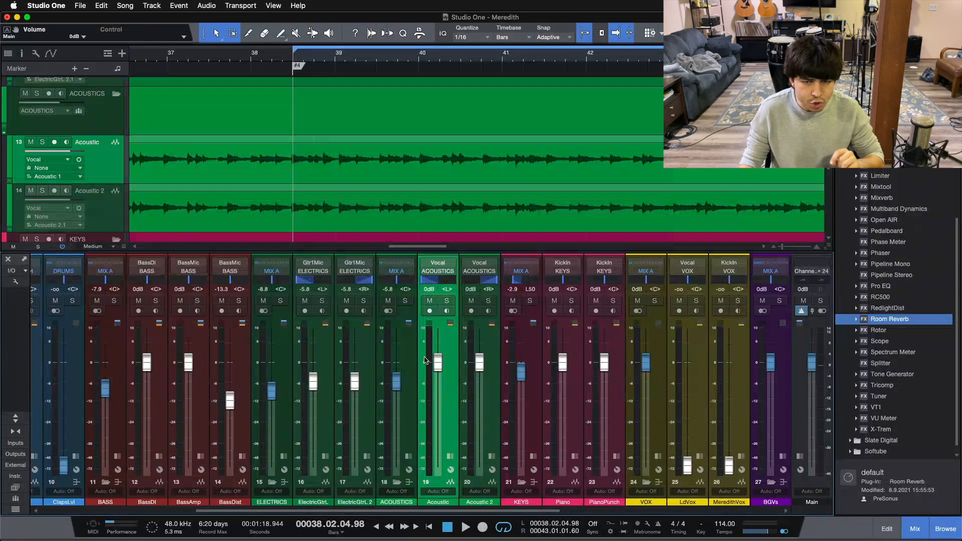
Solo the ACOUSTICS bus and play back the looped section to hear the acoustic guitars.
left_click(404, 301)
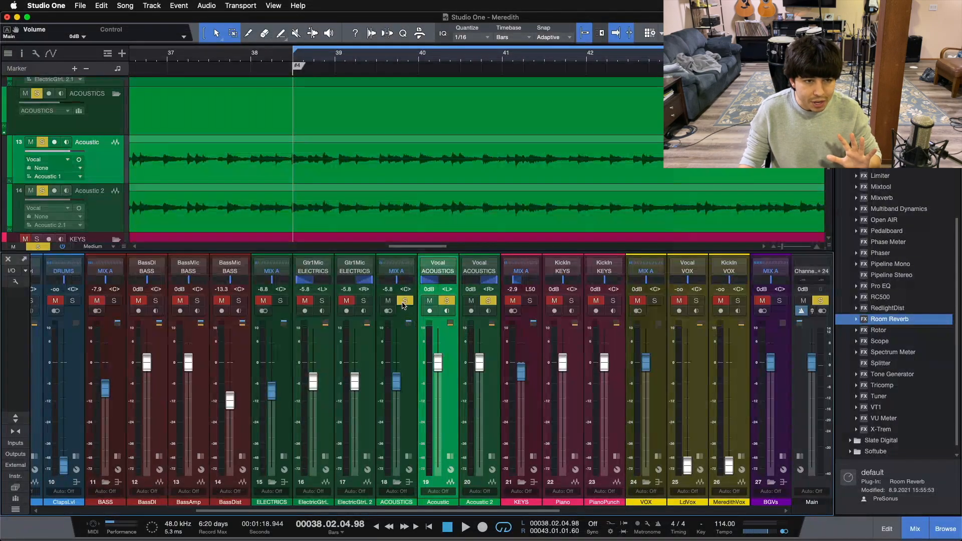
left_click(412, 453)
left_click(411, 453)
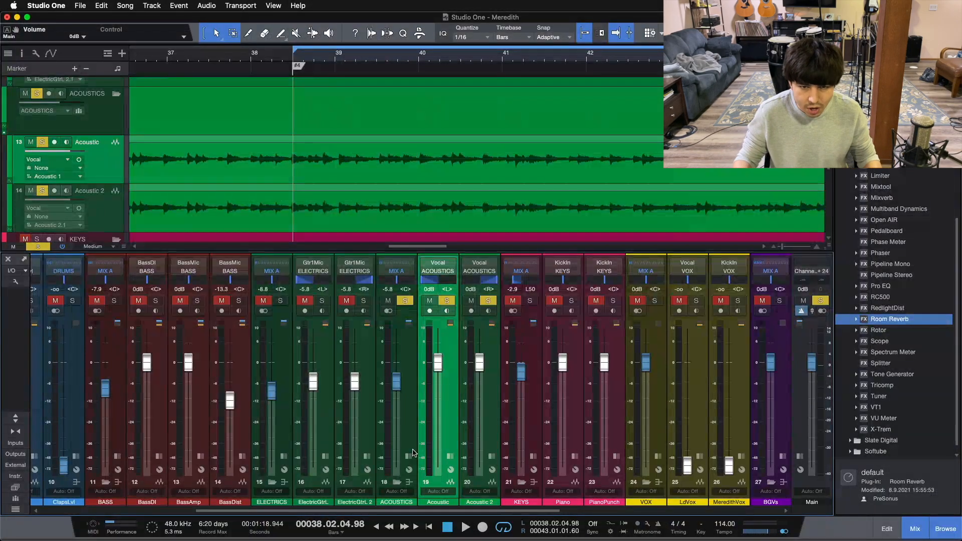
key("space")
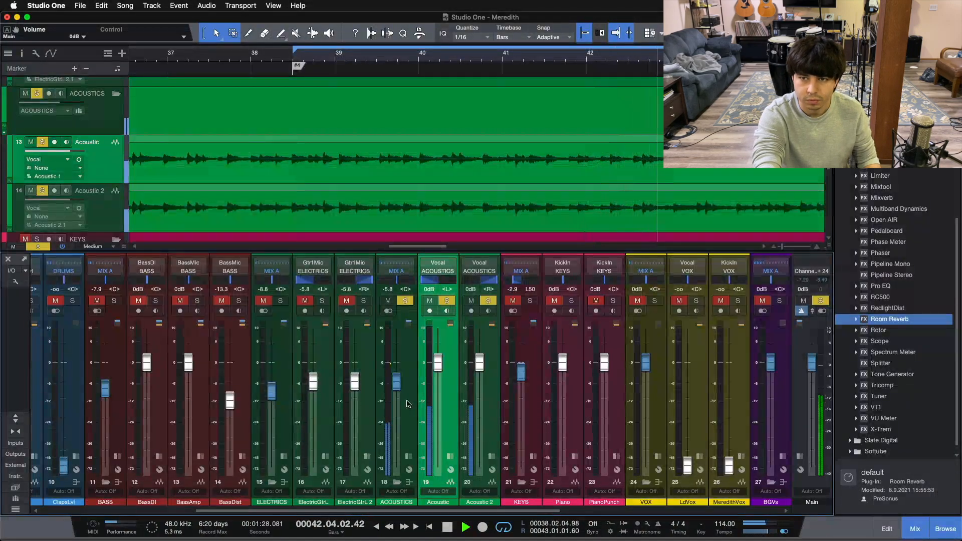
key("space")
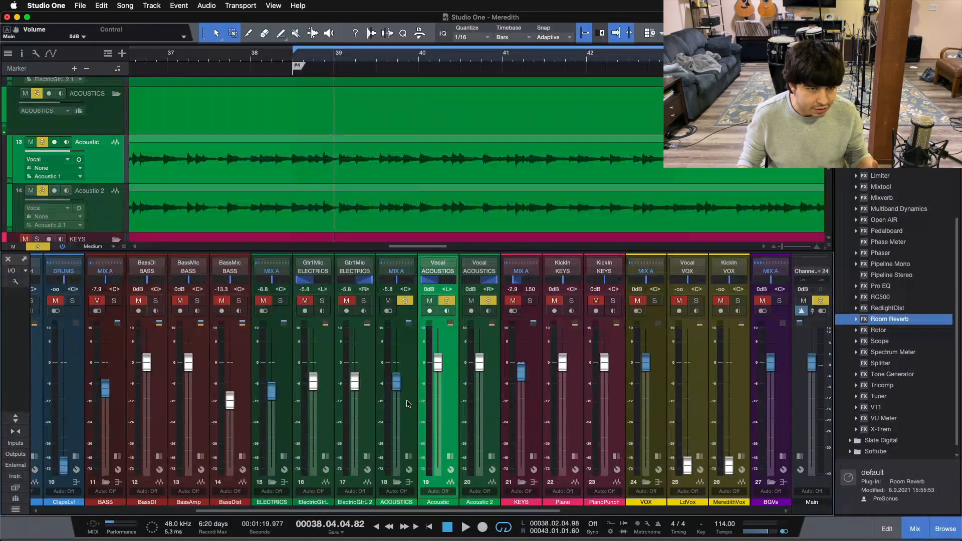
Show the ACOUSTICS bus inserts, bypass them, and play back the Acoustic track panned to centre with Acoustic 2 muted.
left_click(408, 457)
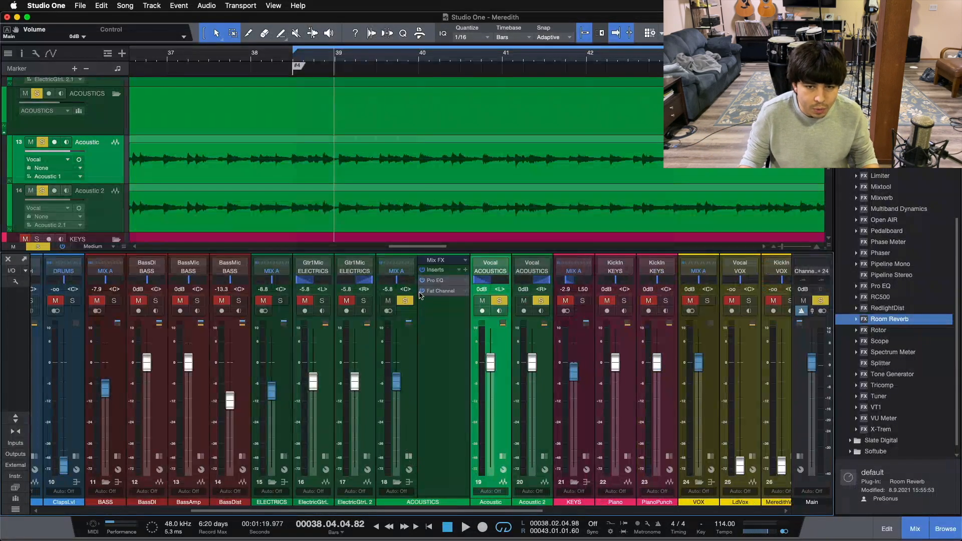
left_click(541, 301)
key("Home")
key("space")
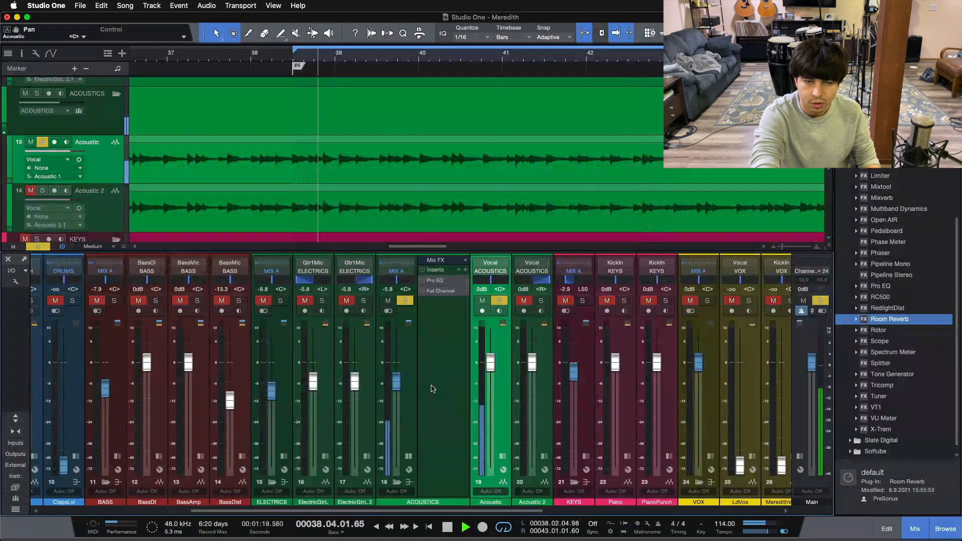
key("space")
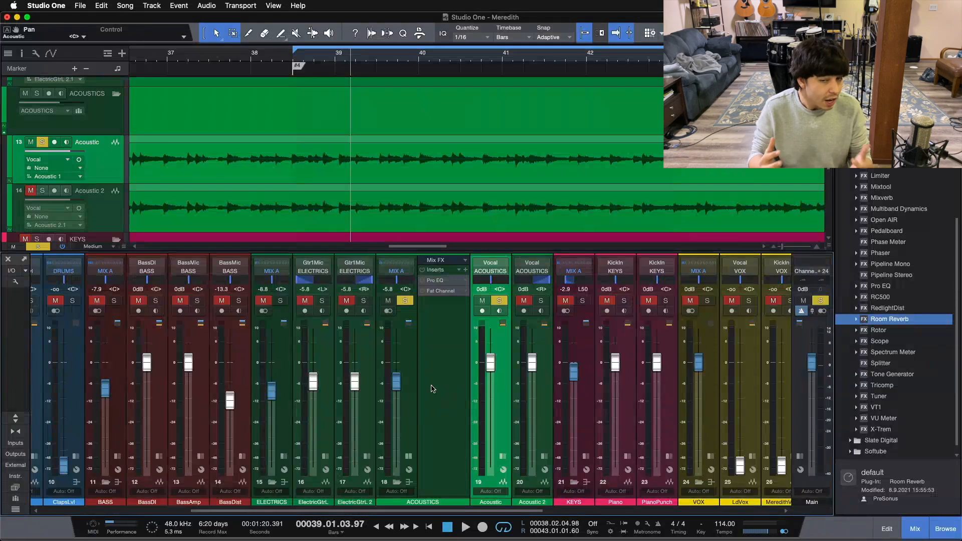
Show the Duplicate Track (complete) command for the Acoustic track.
left_click(433, 388)
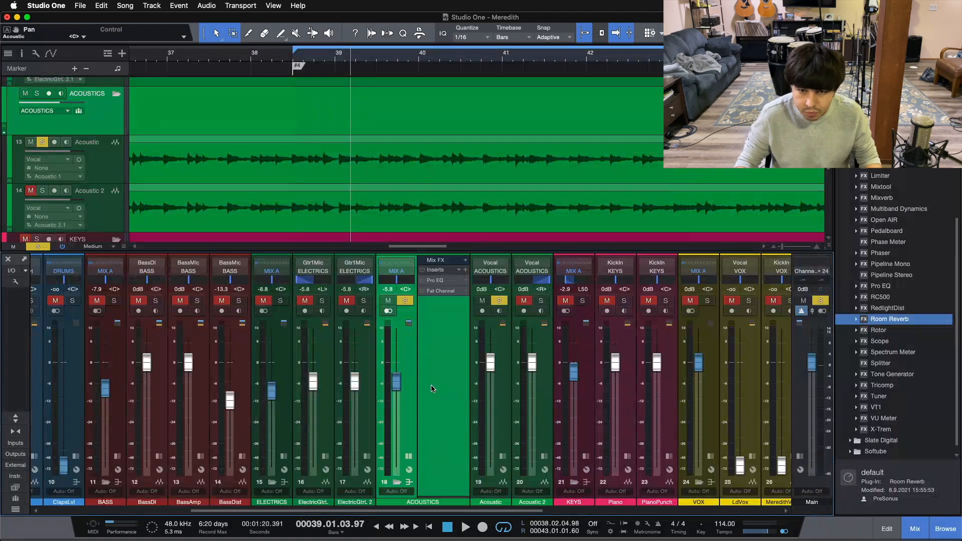
left_click(114, 179)
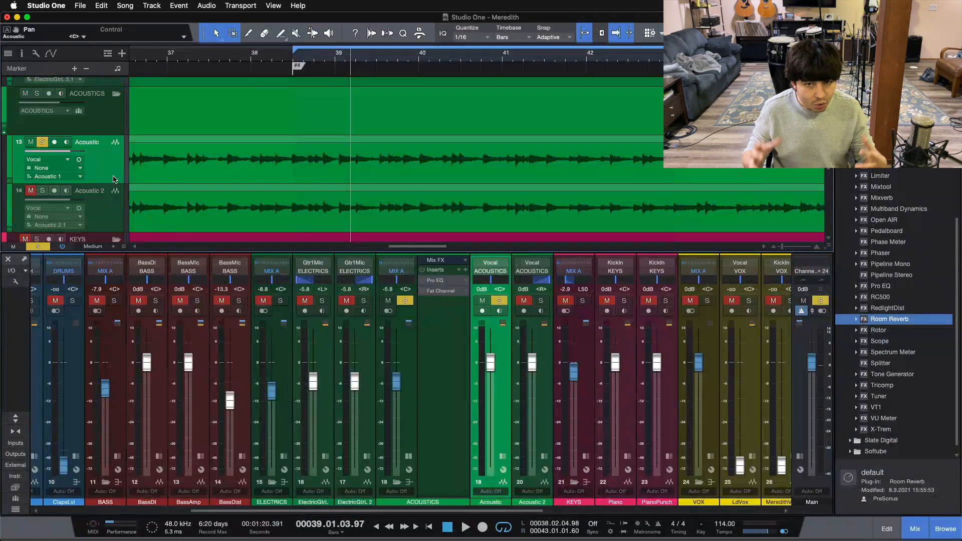
right_click(92, 171)
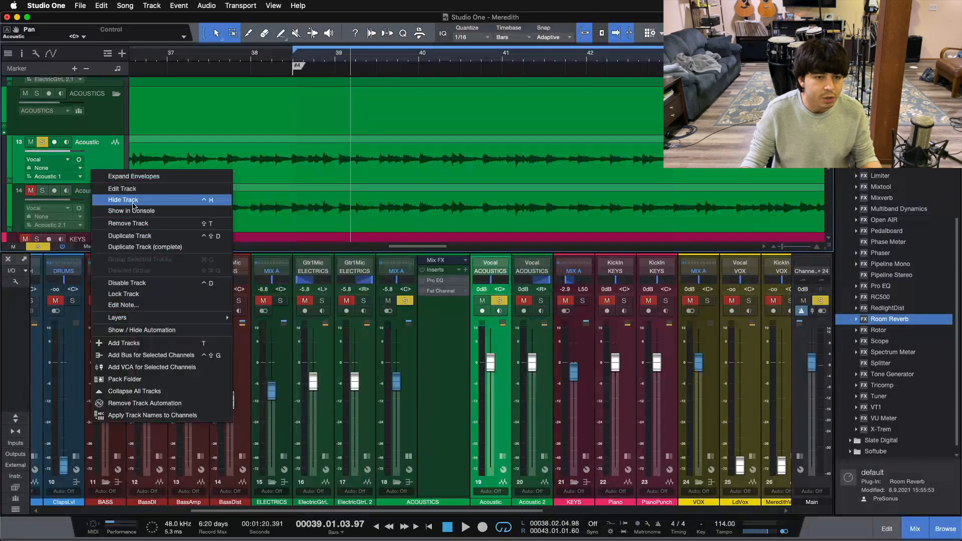
left_click(142, 247)
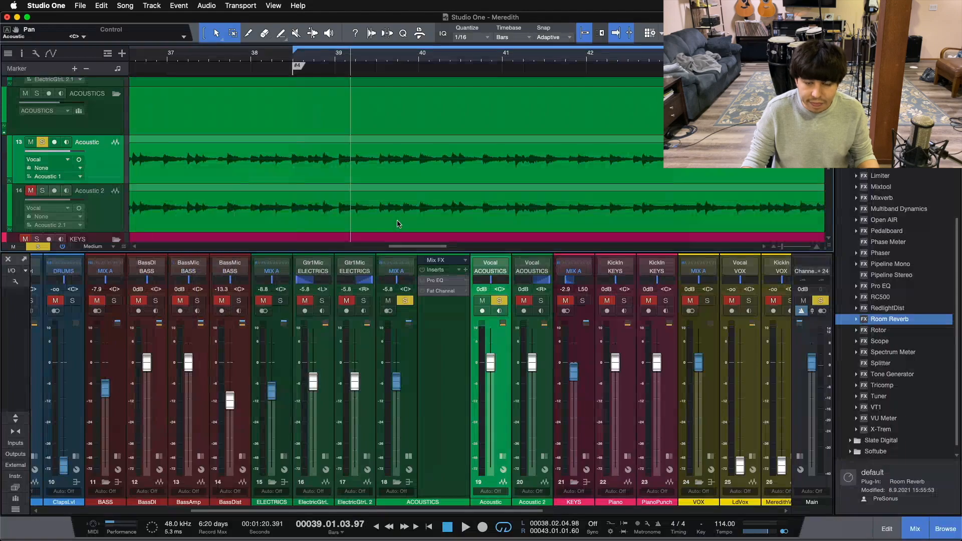
Pan the Acoustic channel hard left, and show the Delay setting of Acoustic 2 in the track inspector.
left_click_drag(491, 282, 511, 290)
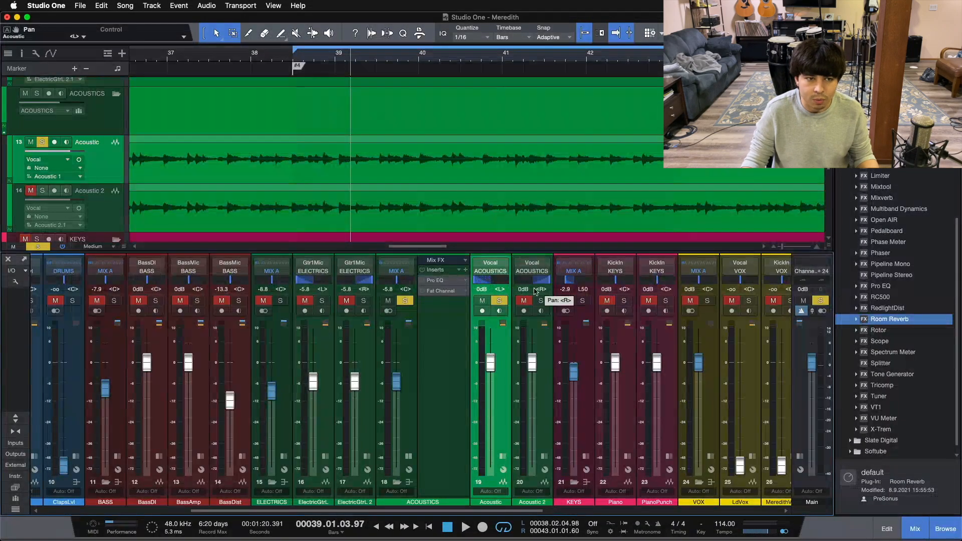
left_click(42, 223)
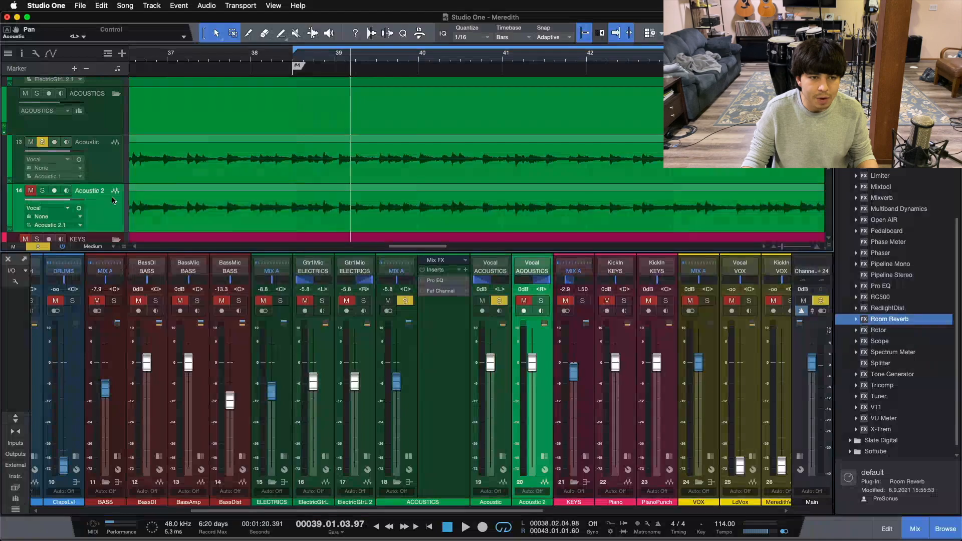
left_click(21, 56)
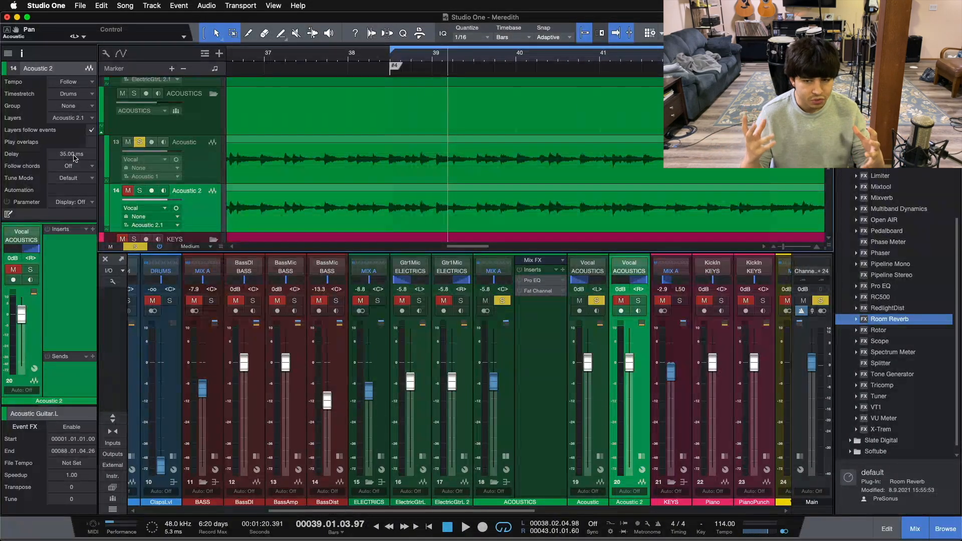
Unmute and solo Acoustic 2, then play both acoustic tracks together from marker #4.
left_click(637, 301)
left_click(621, 301)
left_click_drag(476, 248, 483, 250)
key("KP_1")
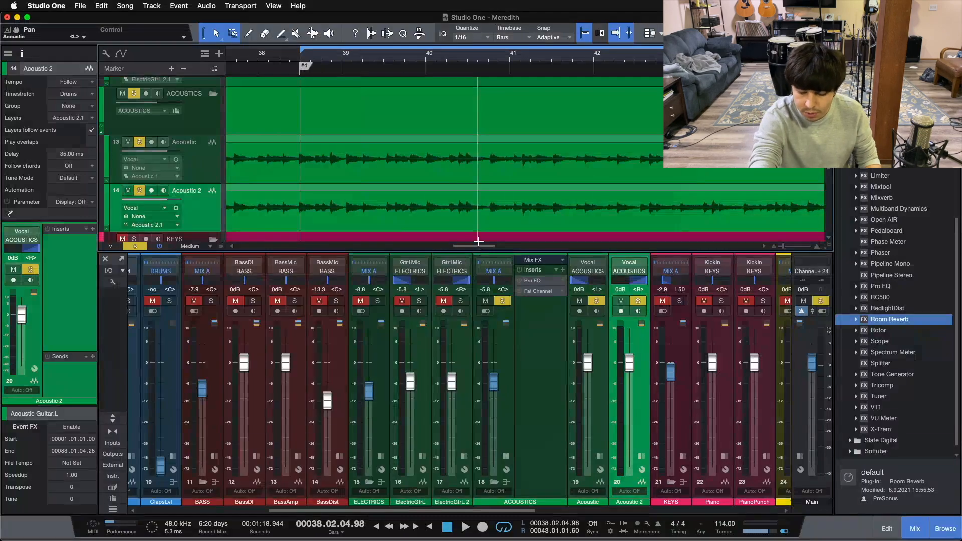
key("space")
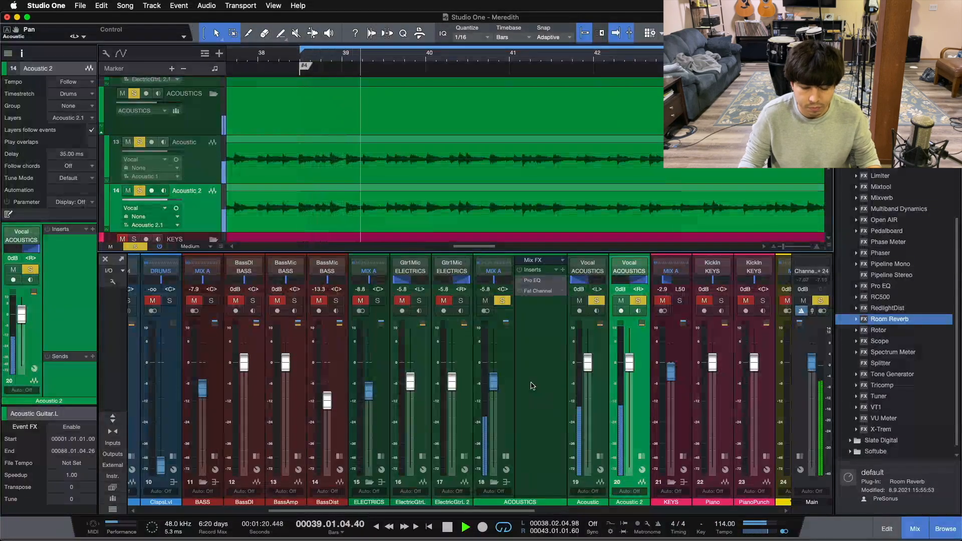
key("space")
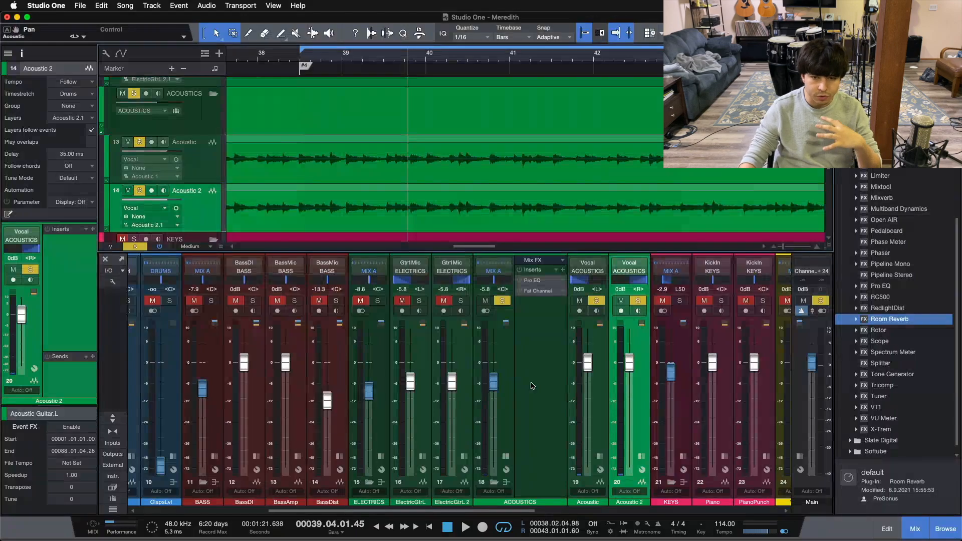
Hide the track inspector and open the Pro EQ insert of the ACOUSTICS bus with the plug-in switched on.
key("F4")
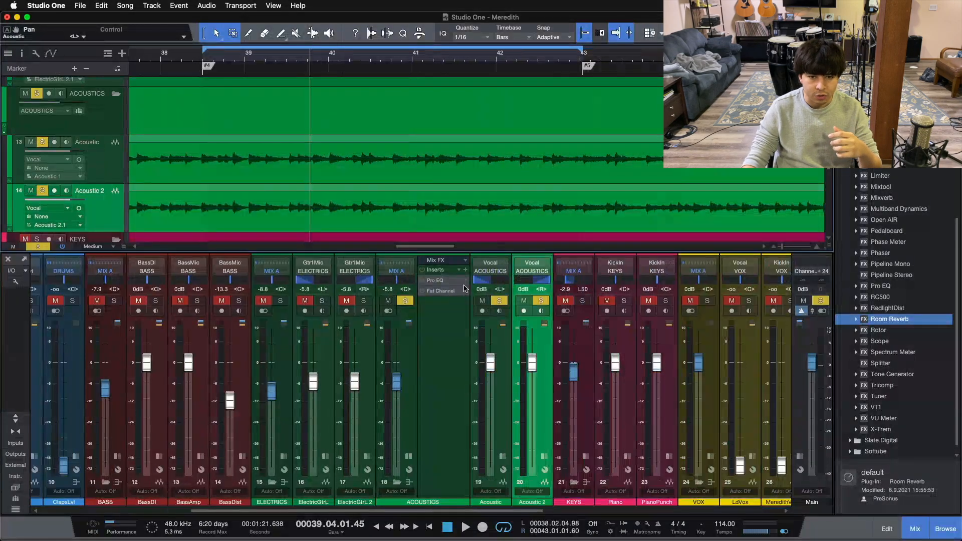
left_click(436, 280)
left_click_drag(429, 252, 541, 198)
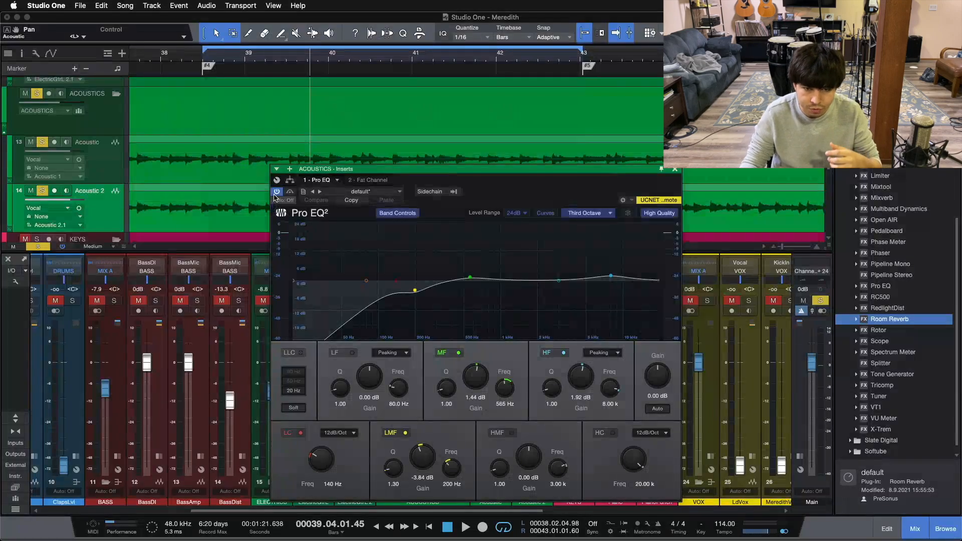
Deactivate the LMF, MF, HF and low-cut bands of the ACOUSTICS Pro EQ.
double_click(414, 290)
double_click(469, 278)
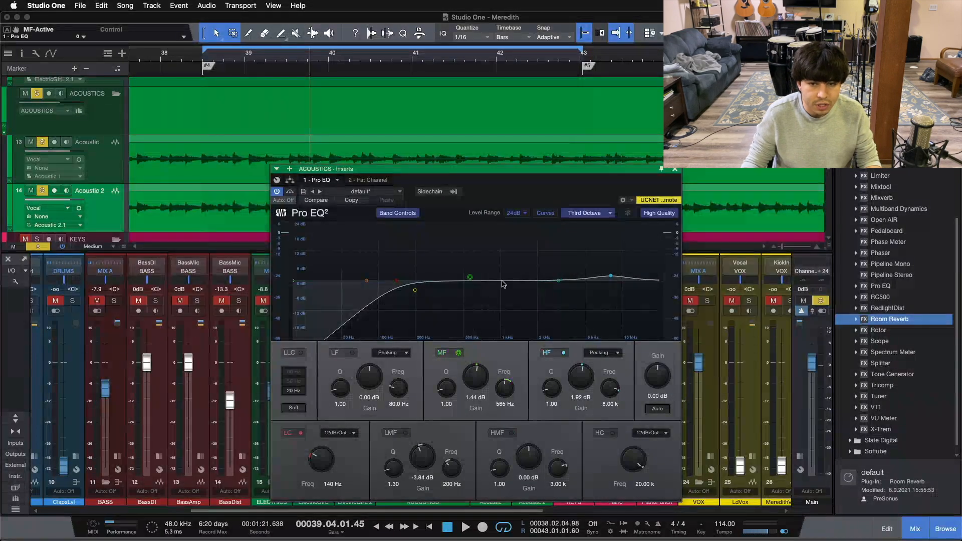
double_click(610, 276)
left_click_drag(519, 168, 524, 150)
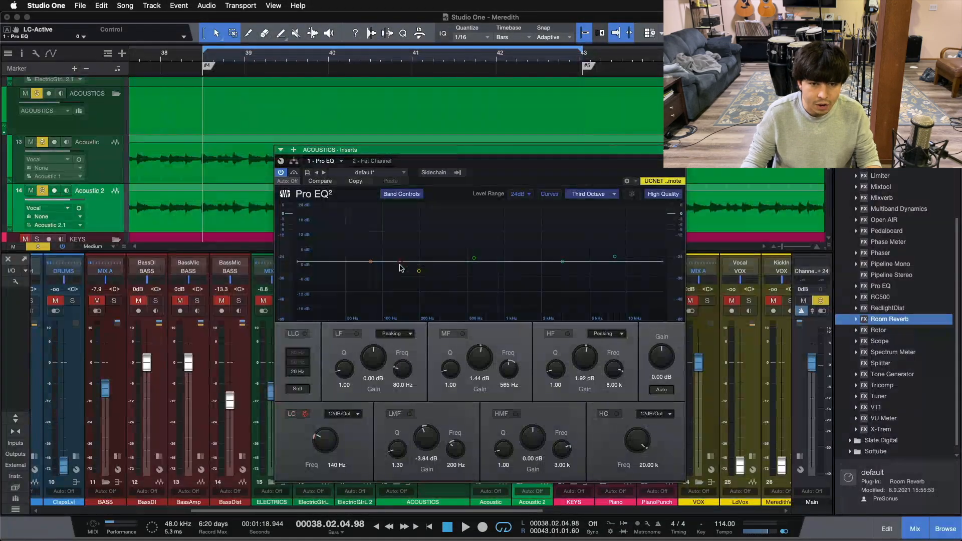
Play back the acoustics and activate the Pro EQ low-cut (LC) filter.
key("space")
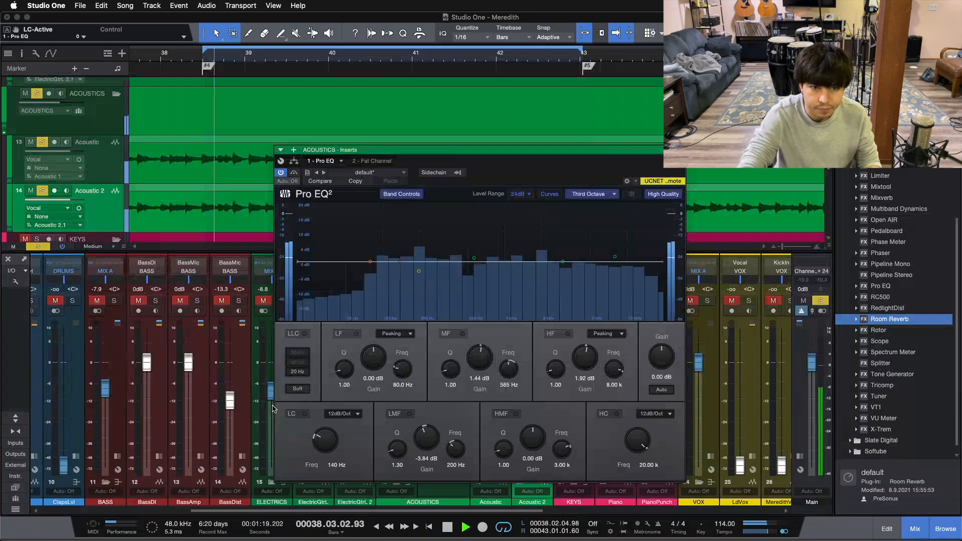
left_click(301, 413)
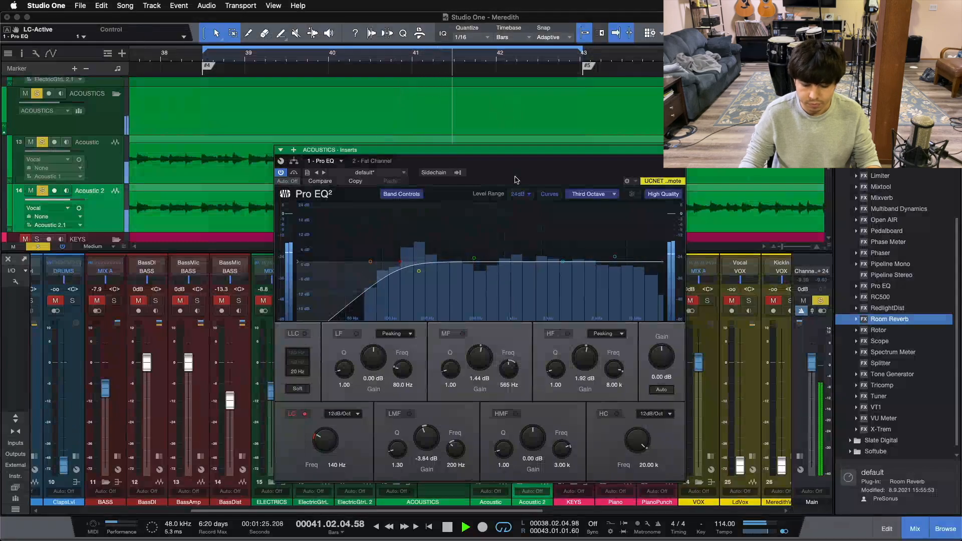
left_click_drag(517, 180, 497, 185)
Replay from marker #4 and compare the acoustics with the low-cut filter off and on, leaving it active.
key("F5")
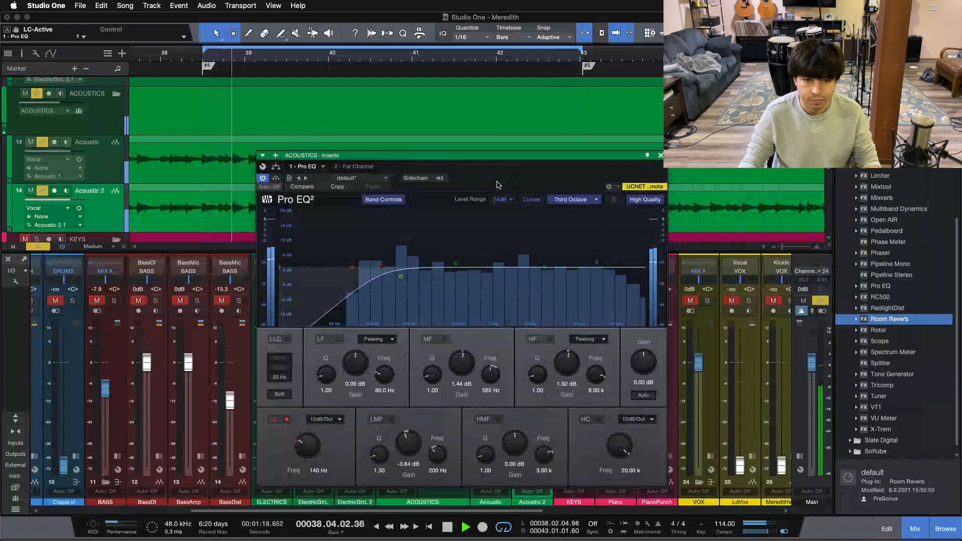
left_click(286, 420)
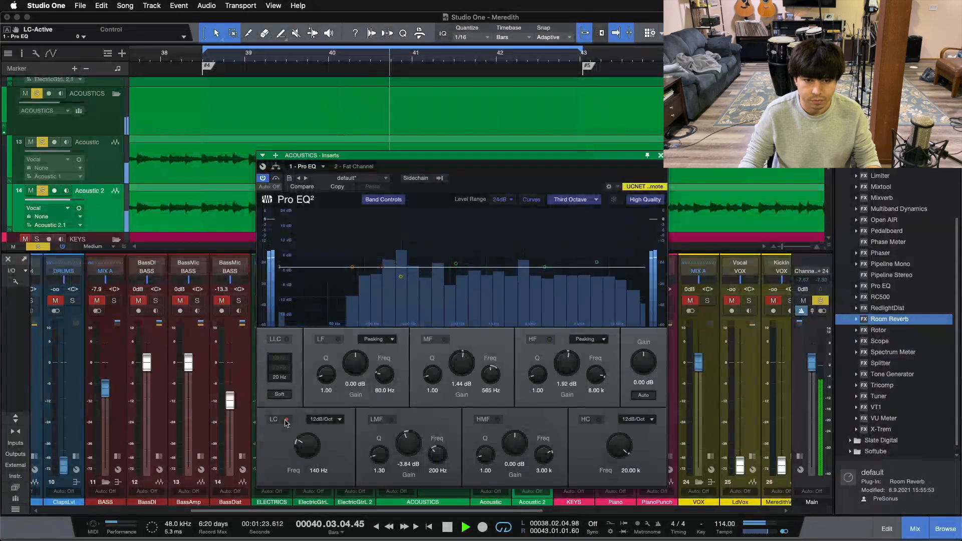
left_click(286, 419)
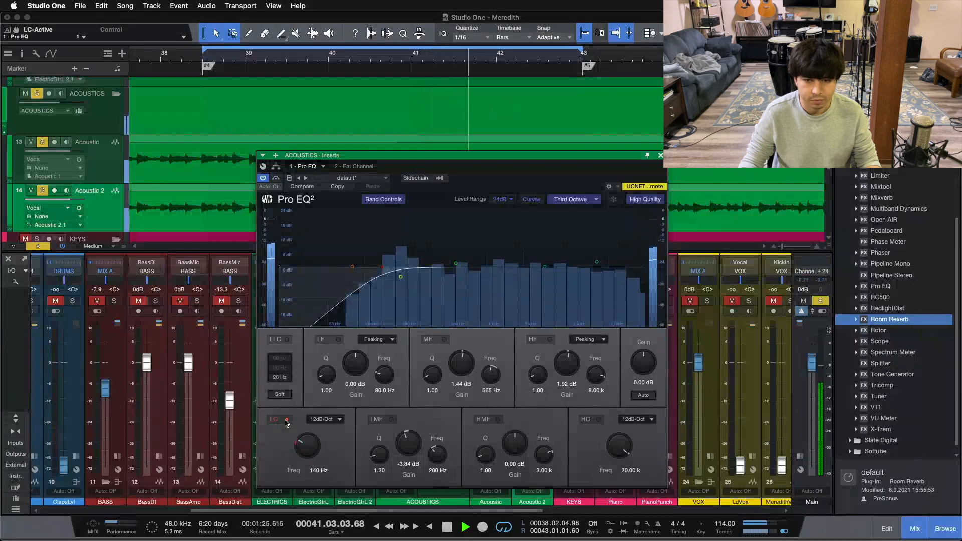
left_click(286, 420)
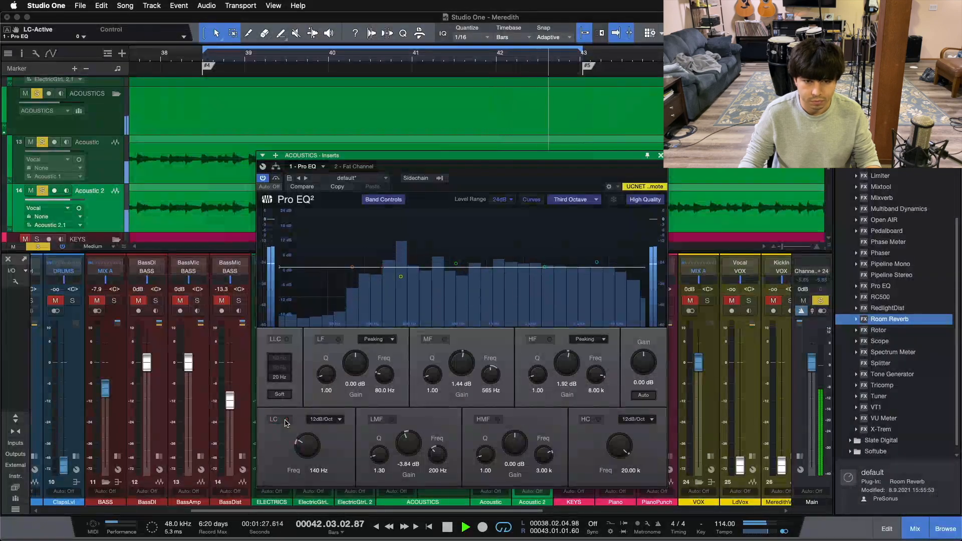
left_click(286, 419)
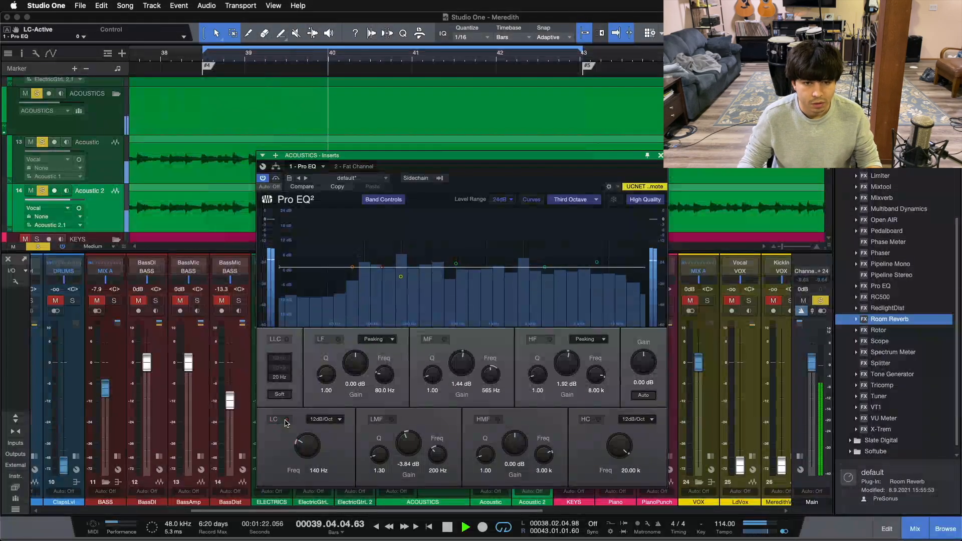
left_click(286, 419)
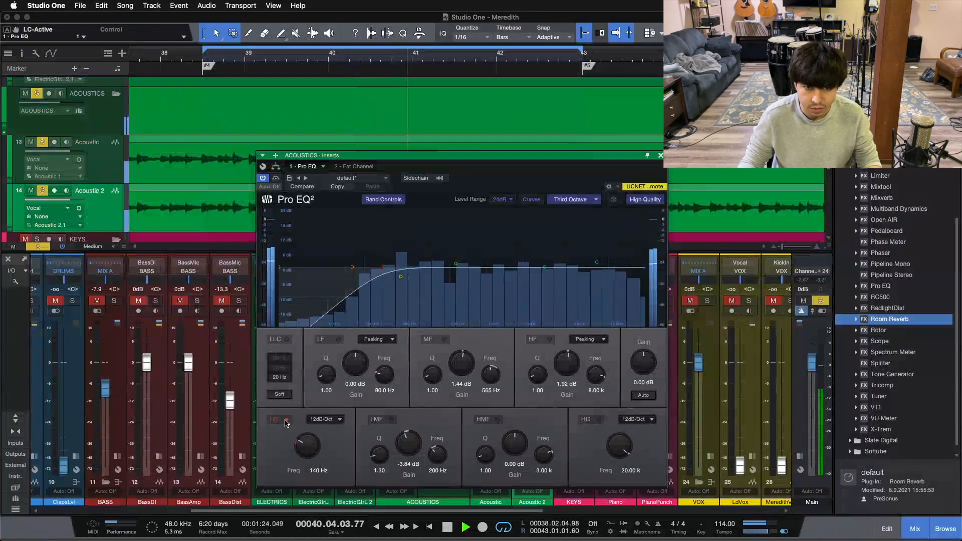
left_click(286, 419)
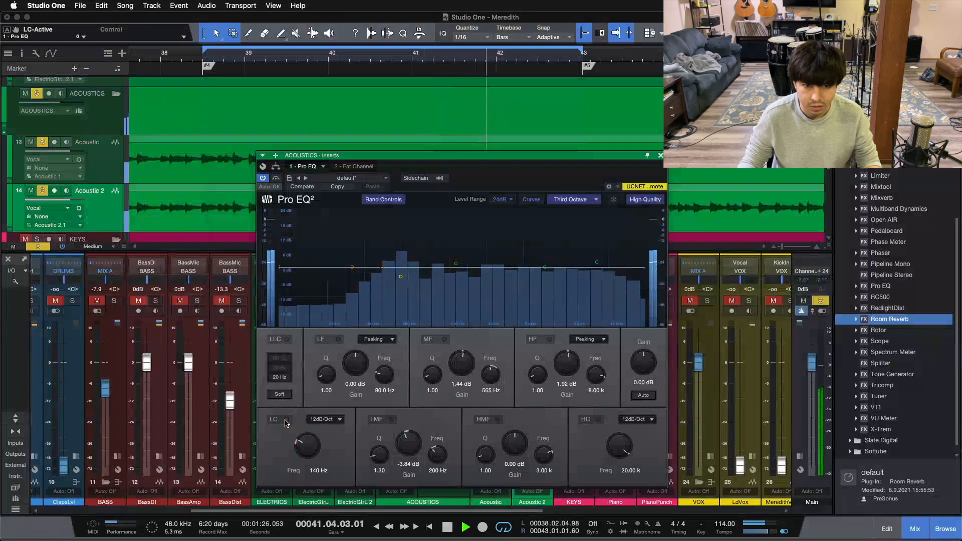
left_click(285, 420)
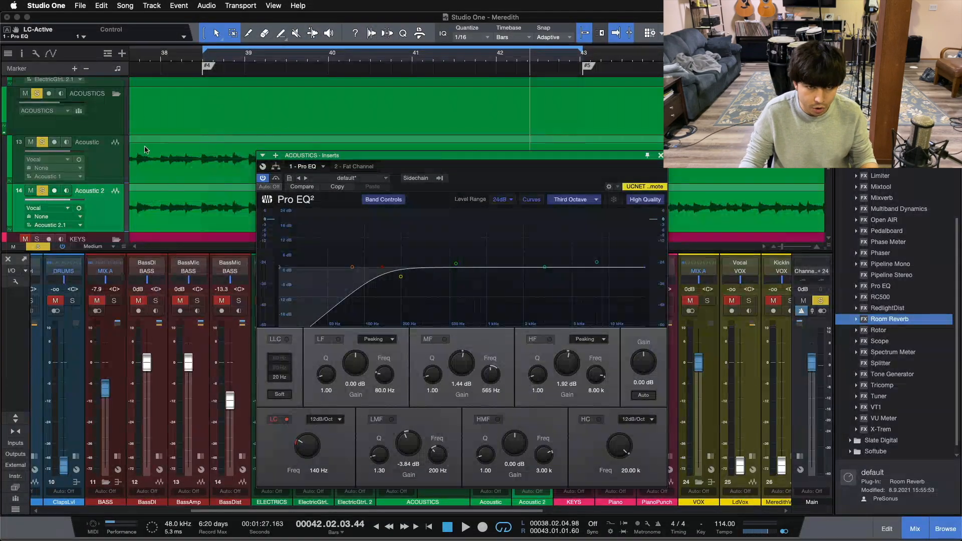
Activate the LMF band in the Pro EQ and boost its gain to 15.84 dB during playback.
left_click_drag(494, 182, 443, 195)
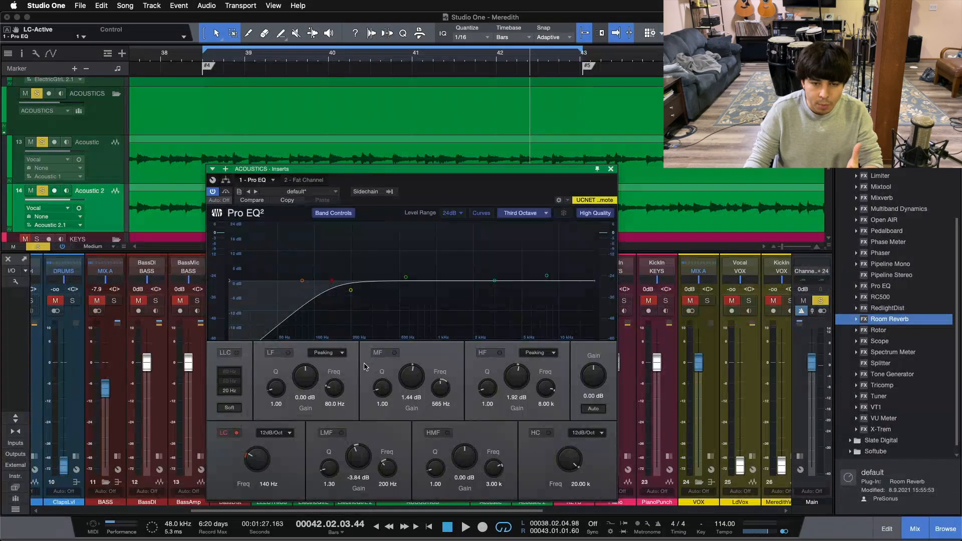
left_click(350, 292)
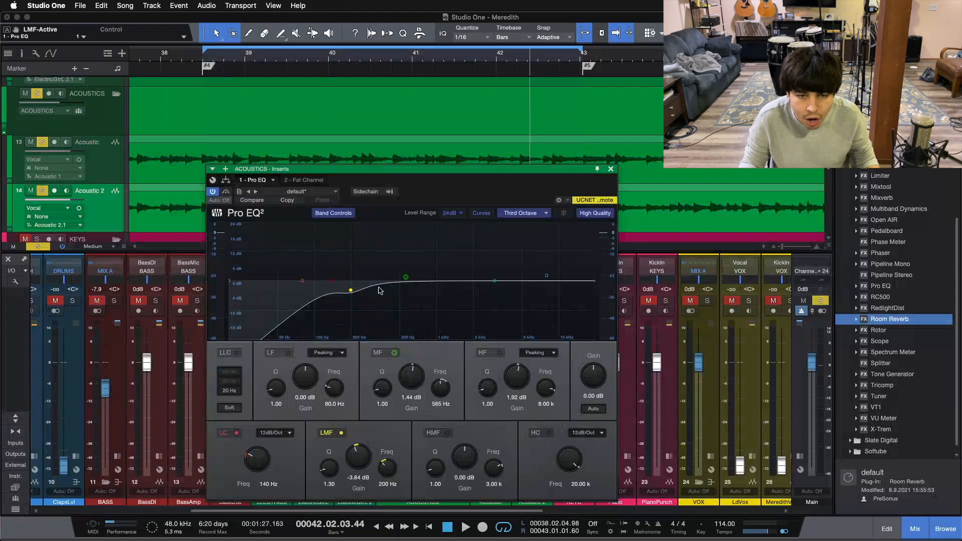
key("space")
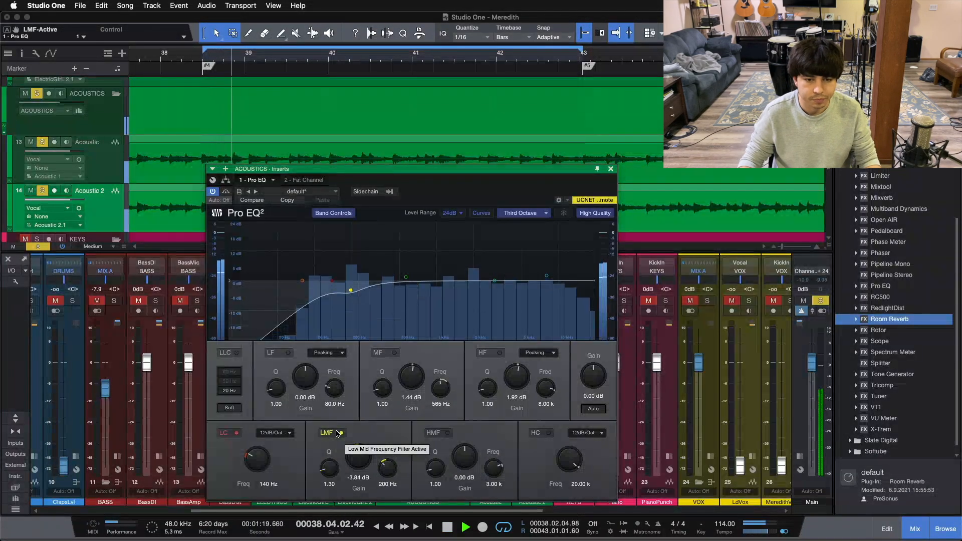
left_click_drag(360, 456, 358, 411)
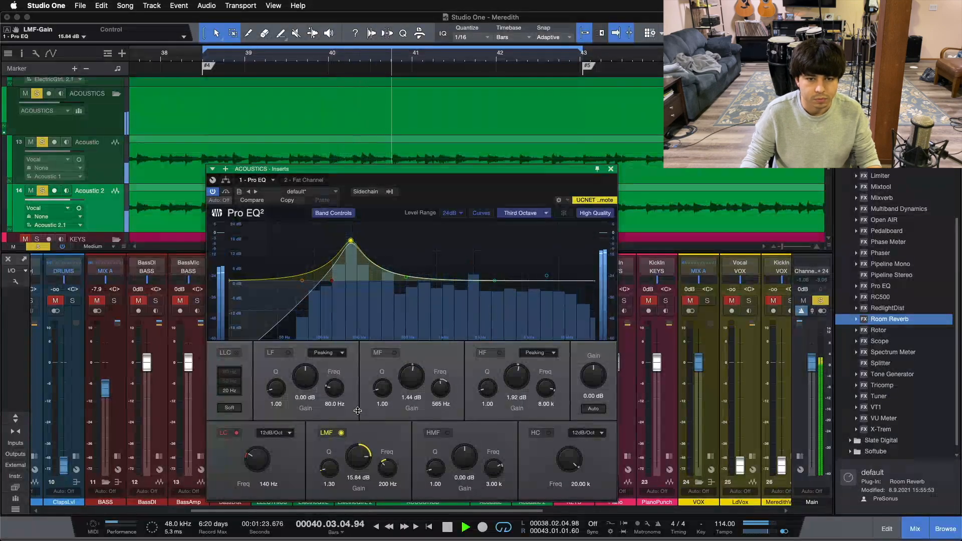
Set the LMF gain to -3.84 dB and compare the acoustics with the band off and on, leaving it active.
left_click_drag(358, 411, 348, 469)
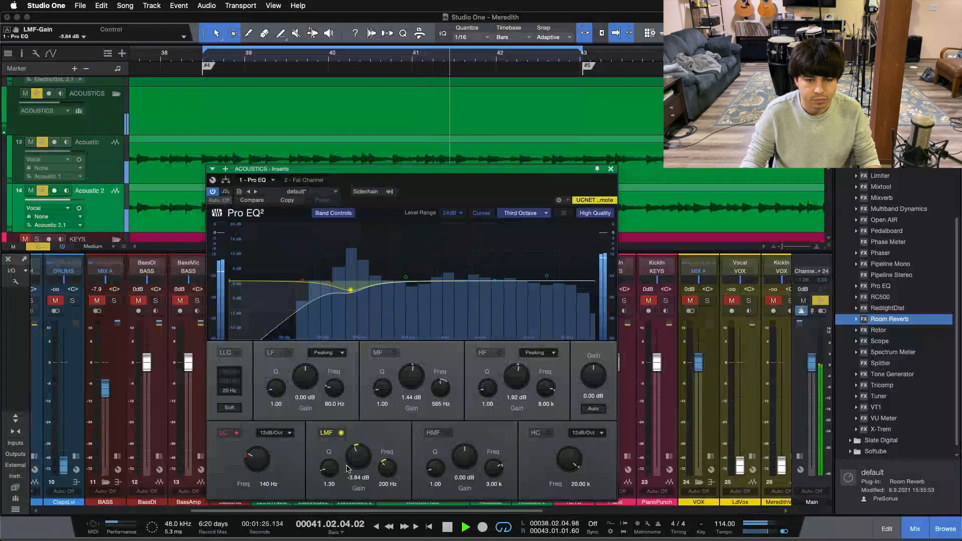
left_click(340, 432)
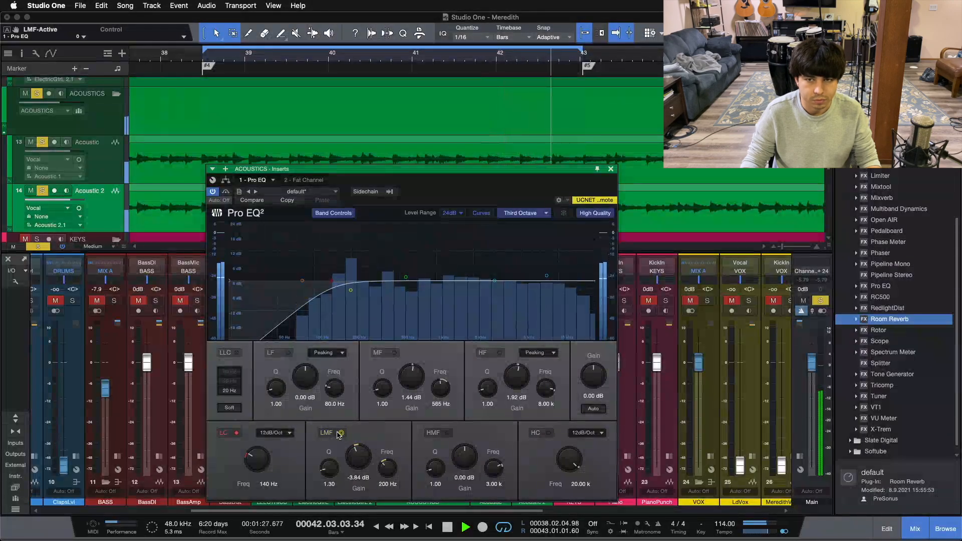
left_click(340, 433)
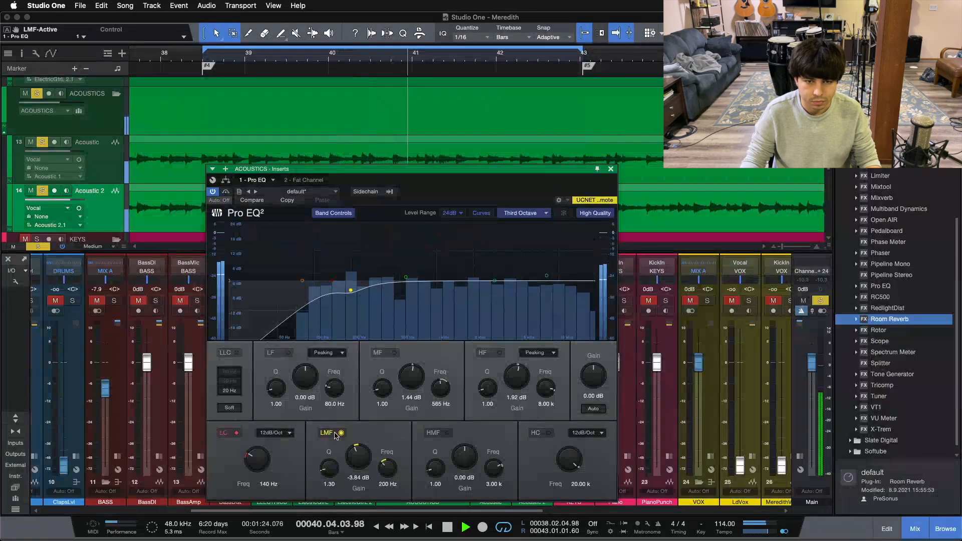
left_click(335, 434)
left_click(340, 433)
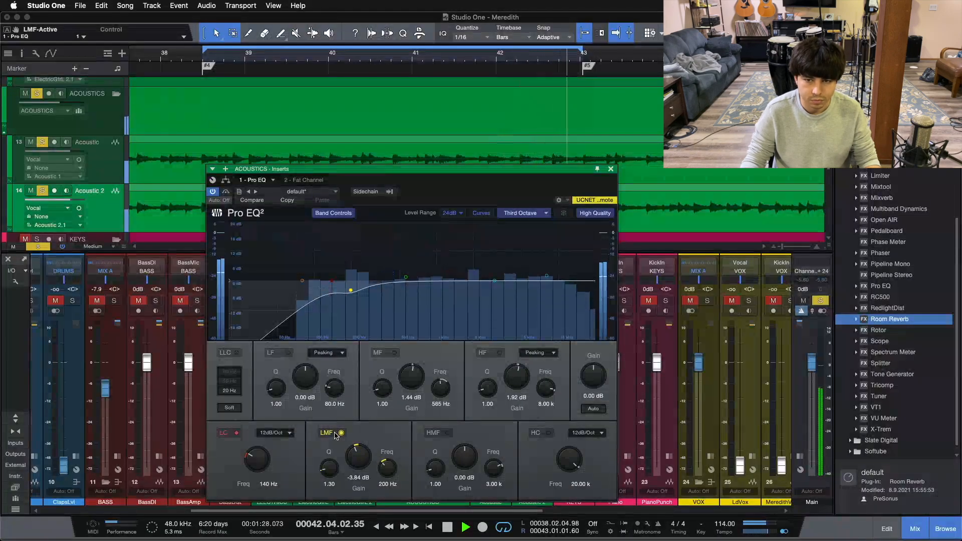
left_click(335, 434)
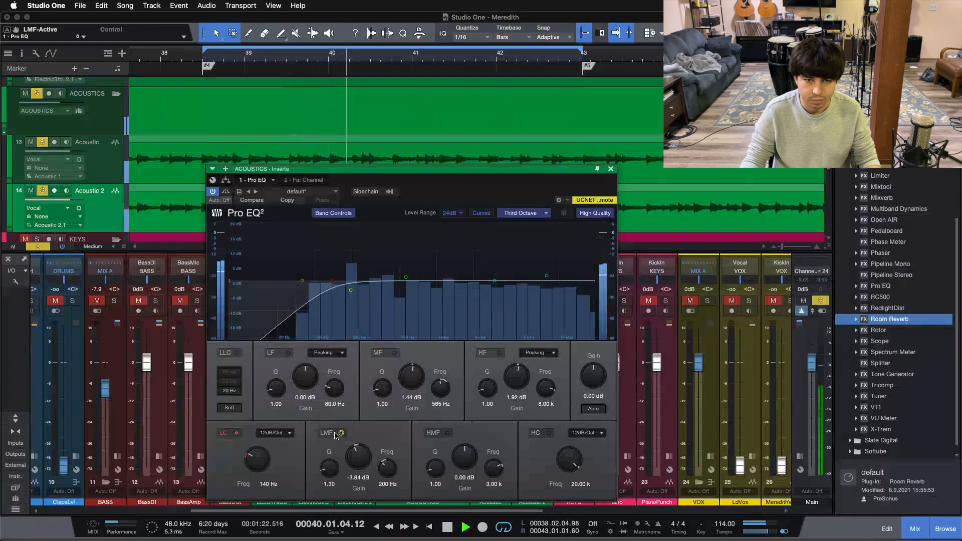
left_click(340, 433)
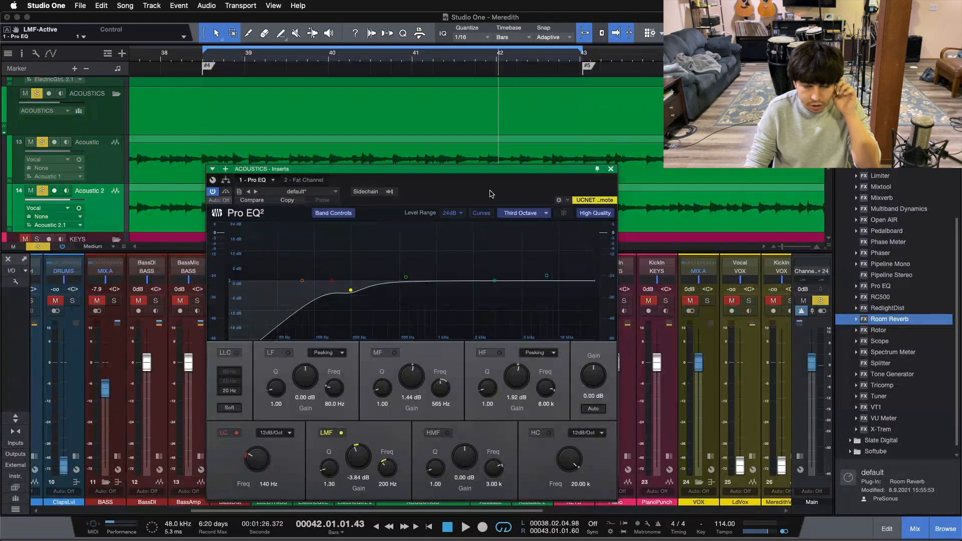
Activate the Fat Channel compressor insert on the ACOUSTICS bus and place the playhead at bar 30.
left_click(319, 181)
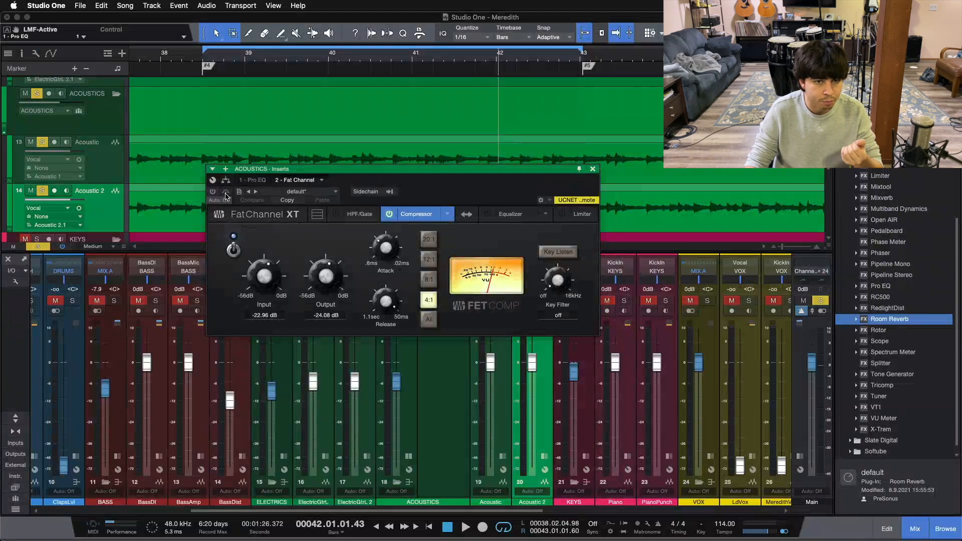
left_click(253, 180)
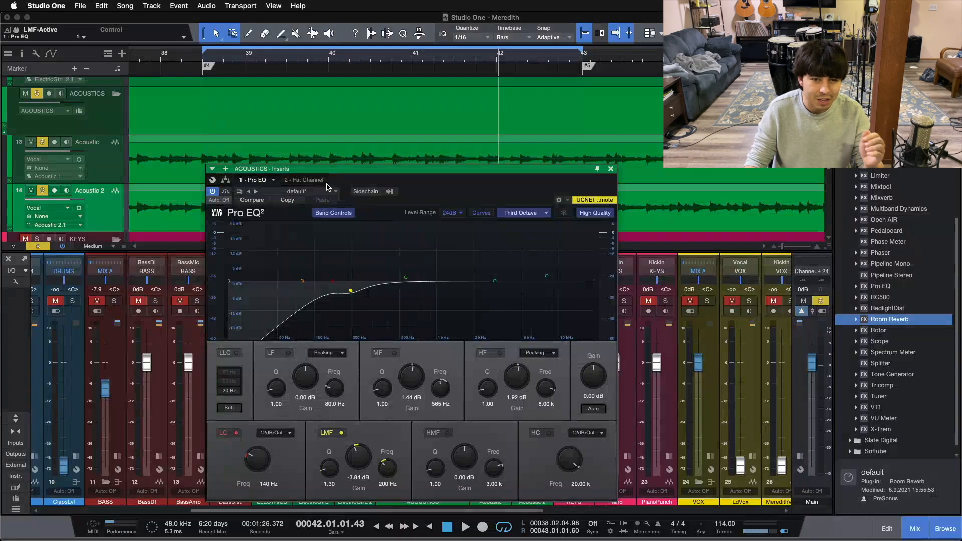
left_click(308, 180)
left_click(213, 191)
left_click_drag(473, 183, 480, 277)
left_click_drag(240, 61, 366, 29)
left_click(353, 58)
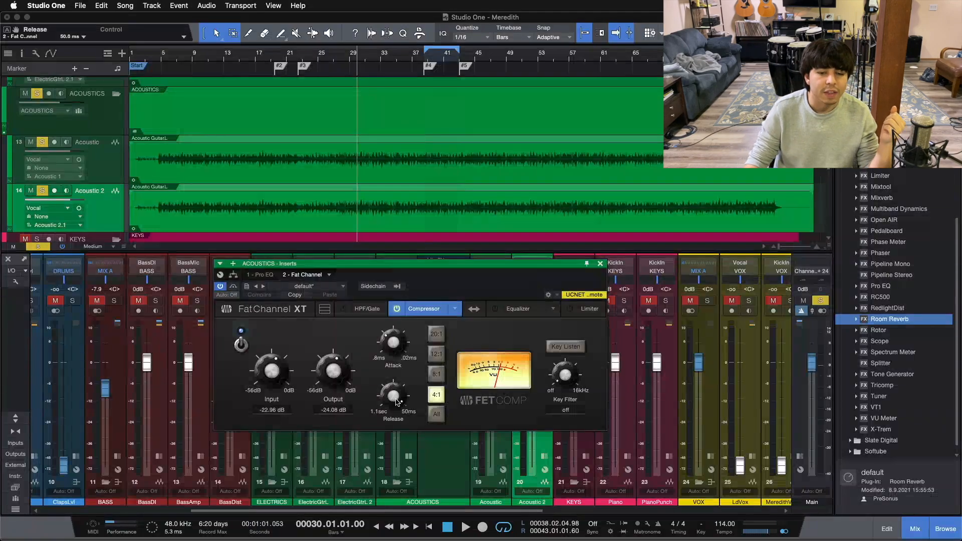
left_click_drag(392, 396, 393, 355)
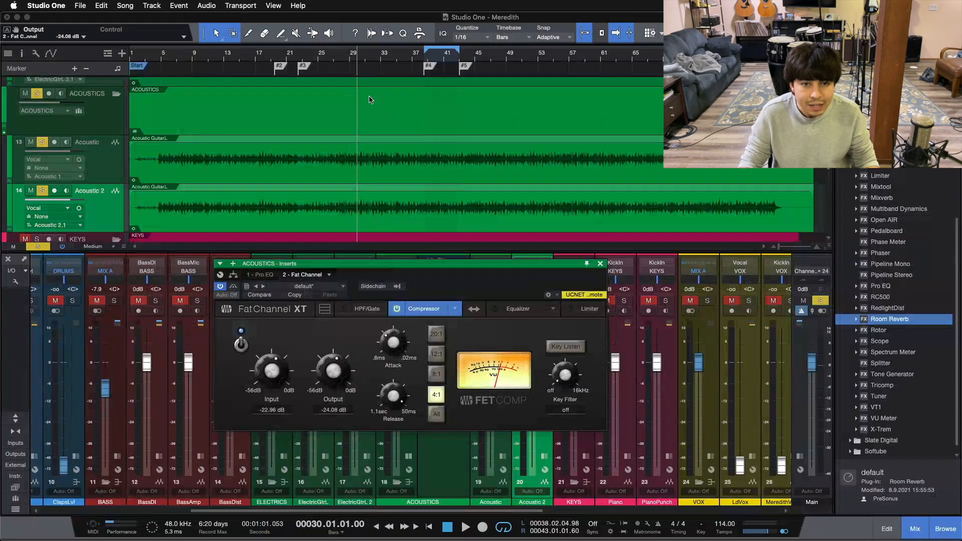
Switch the Fat Channel compressor off, play the acoustics from around bar 29, and switch it back on during playback.
left_click(240, 344)
key("KP_1")
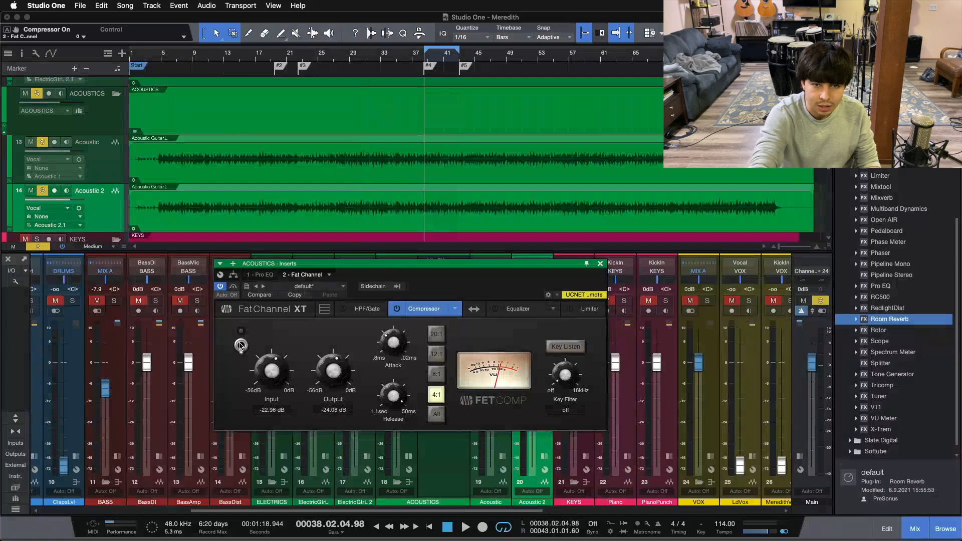
left_click(362, 57)
key("space")
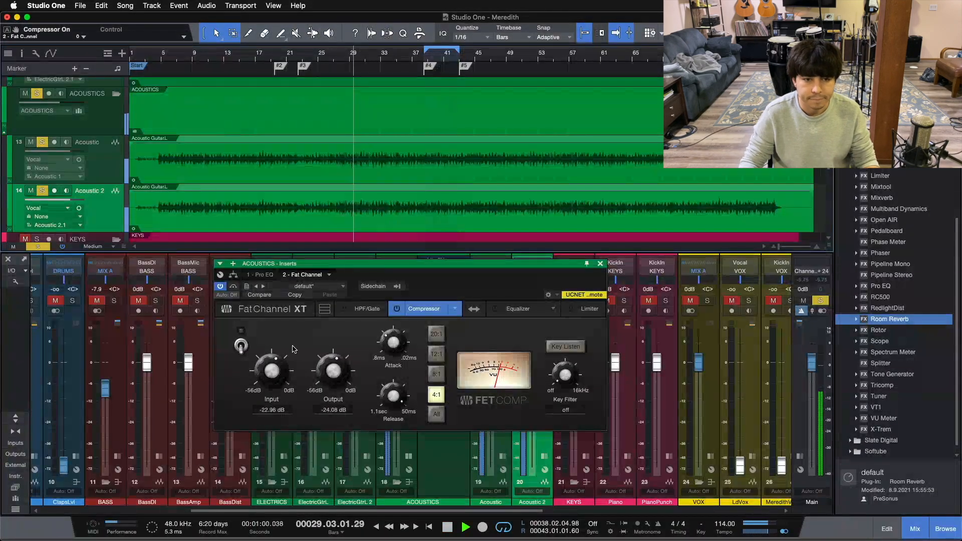
left_click(240, 344)
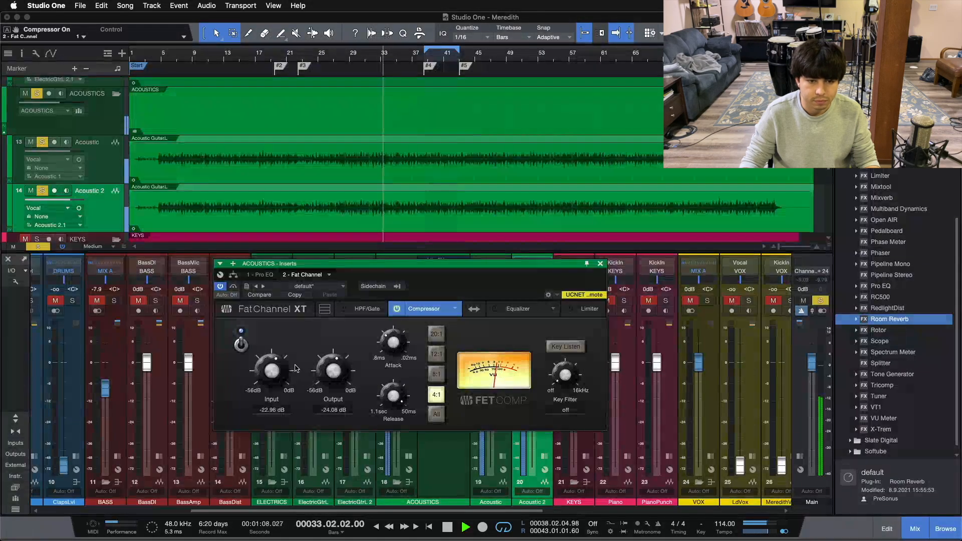
Replay the passage around bars 29 to 33, comparing the compressor off and on, leave it on and stop playback.
left_click(364, 53)
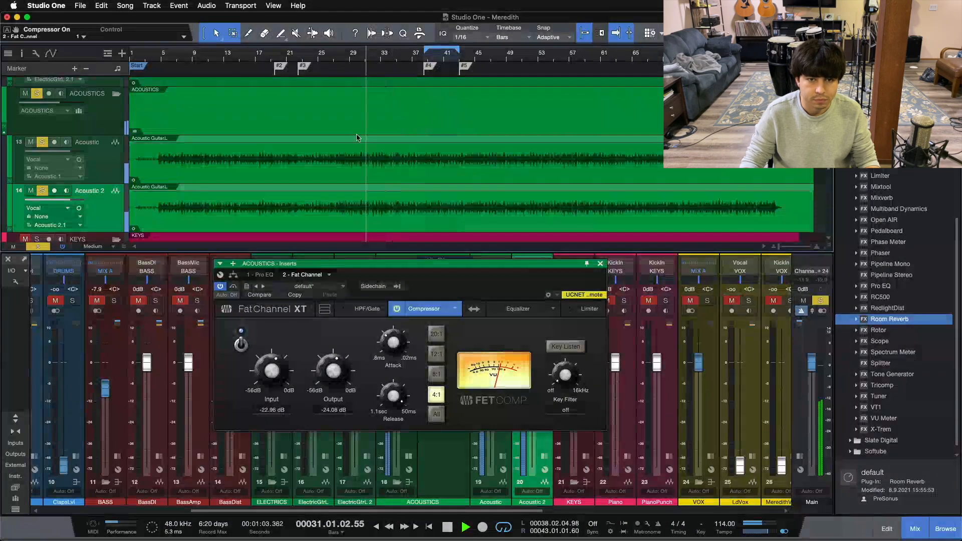
left_click(240, 347)
left_click_drag(457, 290, 709, 282)
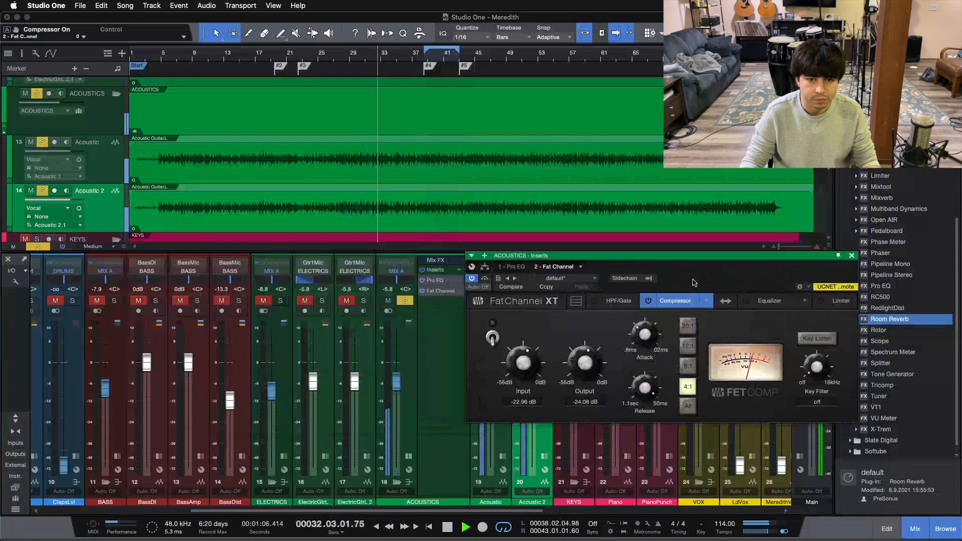
left_click(353, 54)
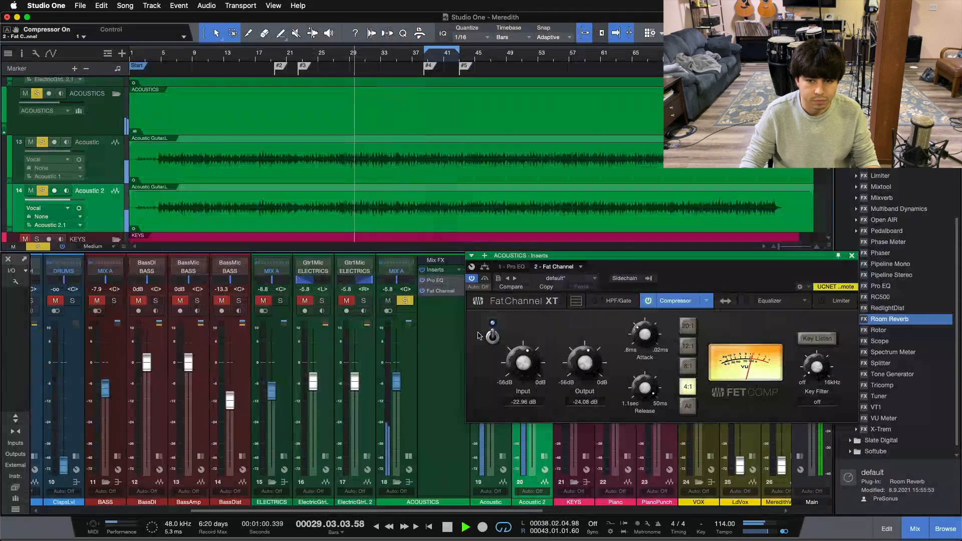
left_click(493, 337)
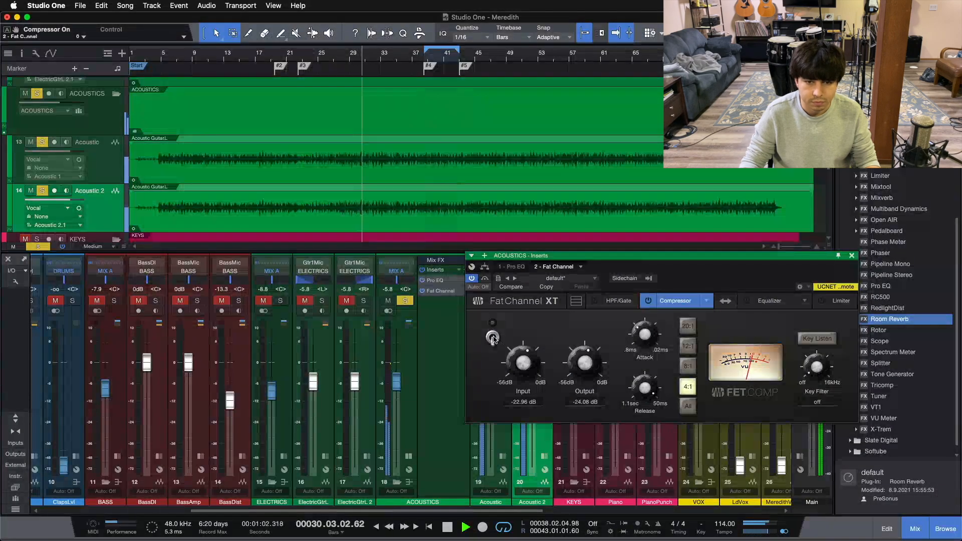
left_click(492, 336)
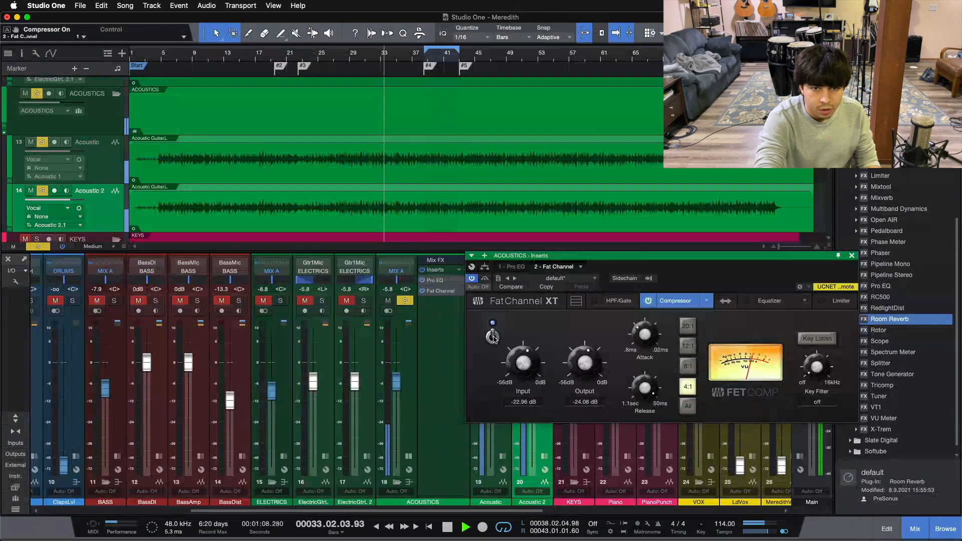
key("space")
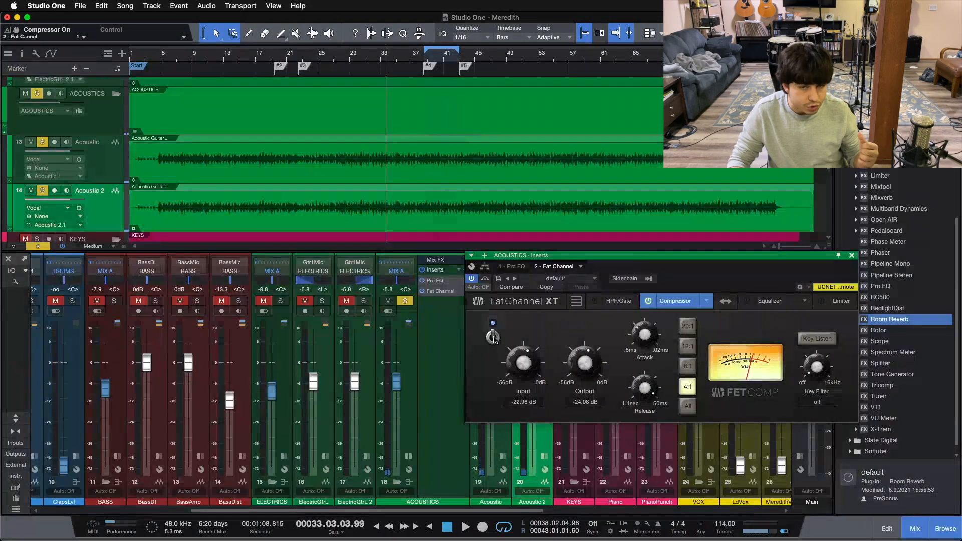
Review the low-cut and LMF curve in the ACOUSTICS Pro EQ, and return to the Fat Channel compressor settings.
left_click(511, 266)
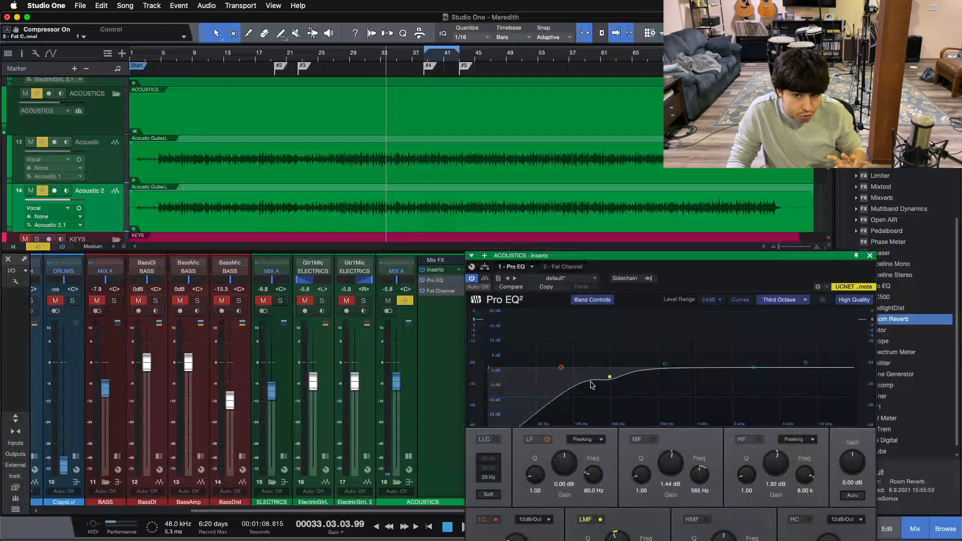
left_click_drag(702, 286, 650, 223)
left_click(602, 375)
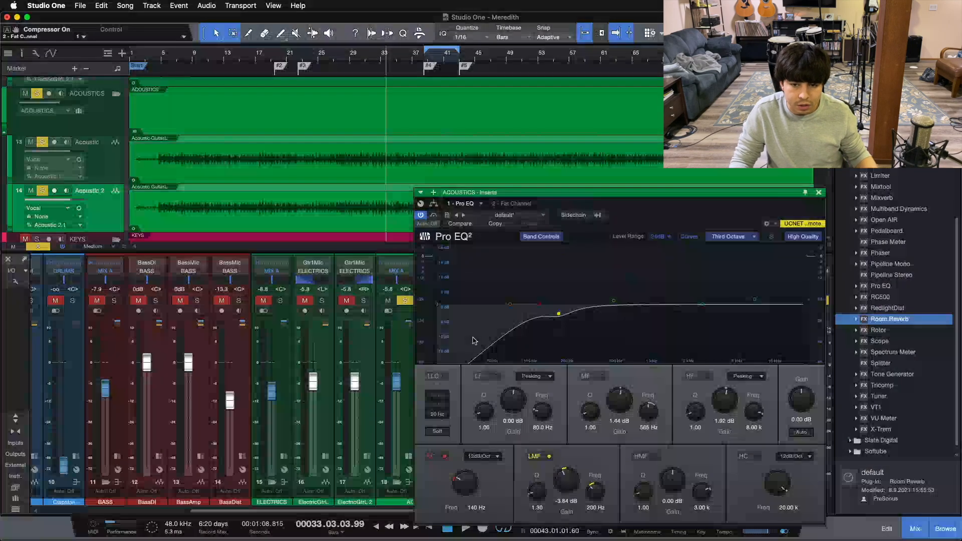
left_click(506, 204)
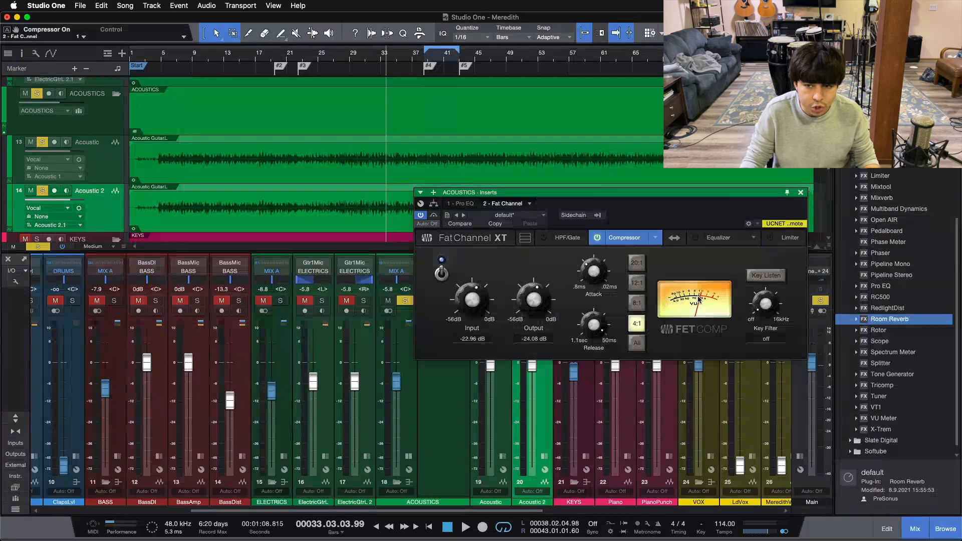
left_click_drag(637, 206, 650, 257)
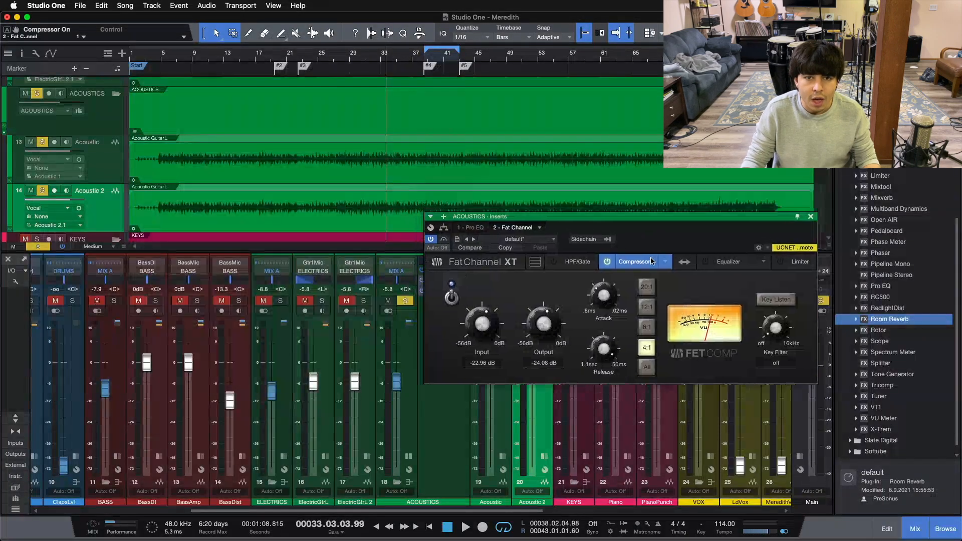
Return to marker #4, show the ACOUSTICS Pro EQ, and start playback of the section.
key("KP_1")
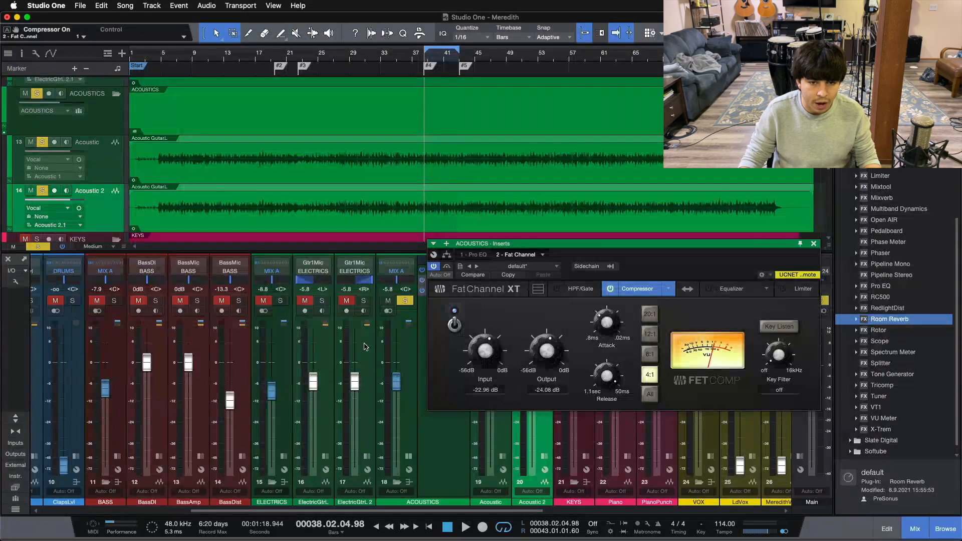
left_click_drag(639, 282, 694, 290)
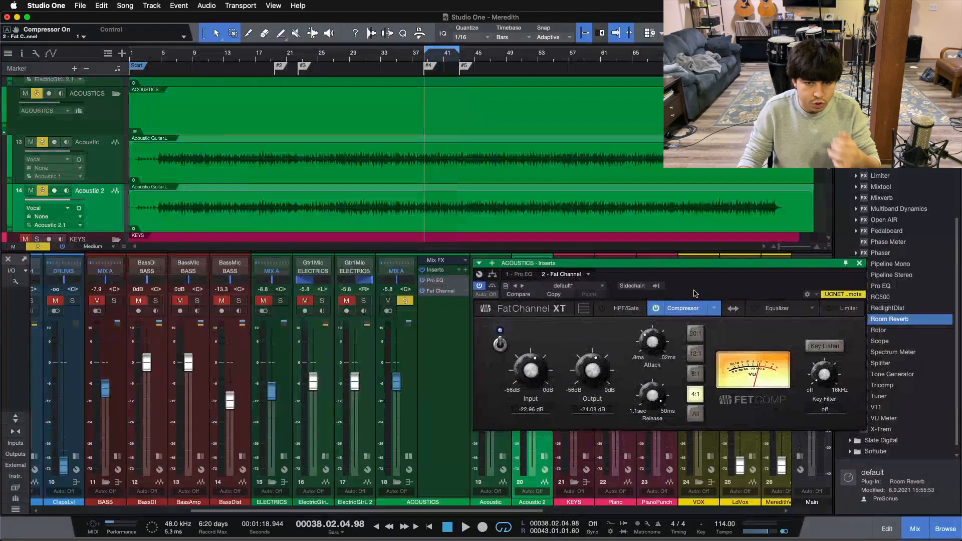
left_click(521, 274)
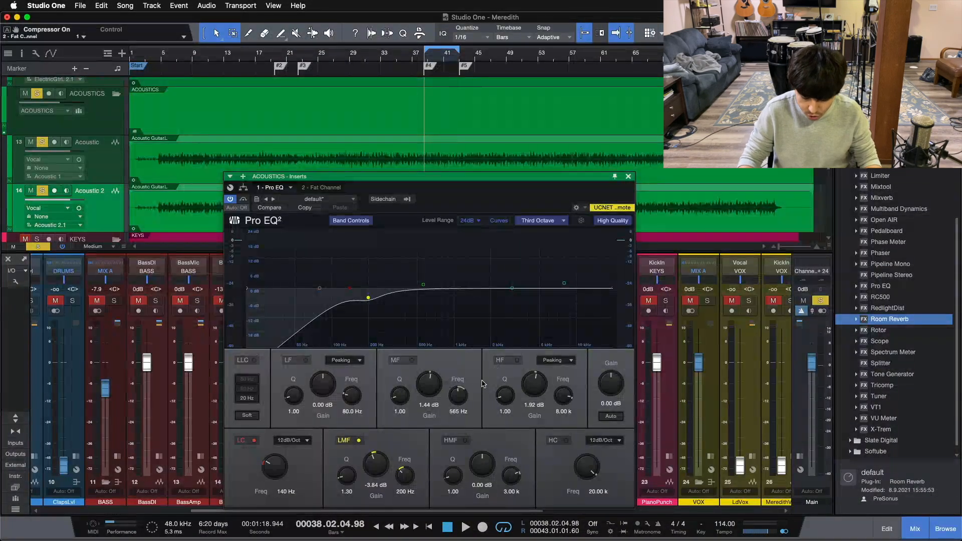
left_click_drag(449, 62, 472, 95)
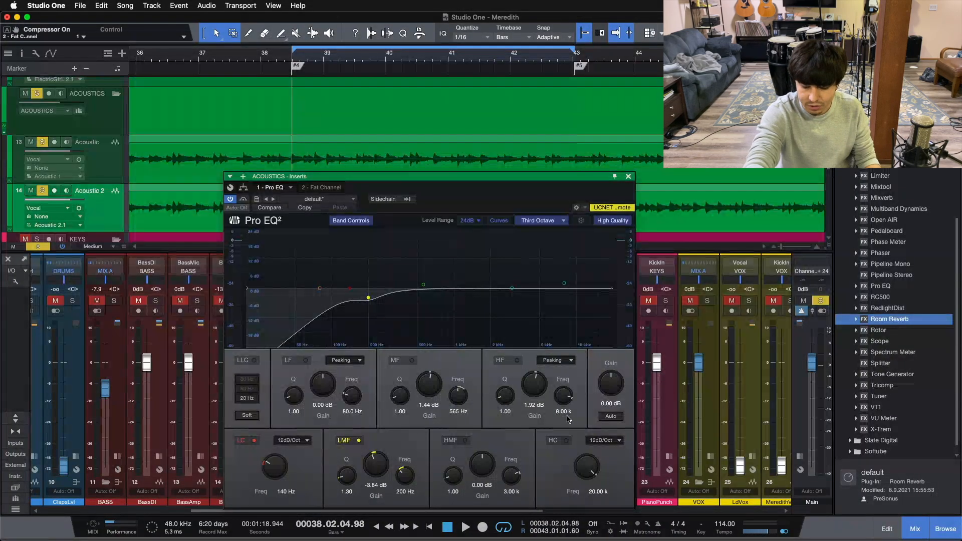
key("space")
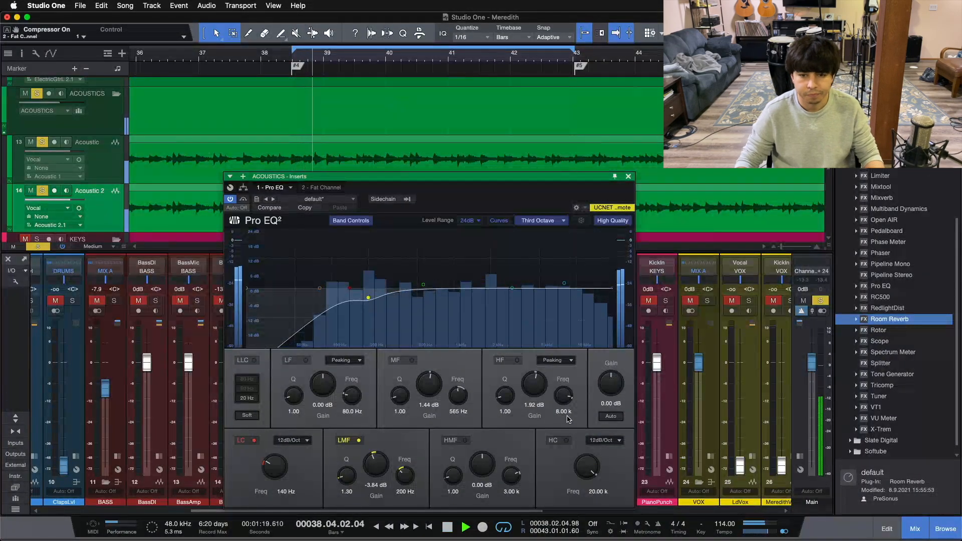
Compare the ACOUSTICS Pro EQ's HF band on and off during playback, leaving its 1.92 dB boost at 8 kHz enabled.
left_click(508, 362)
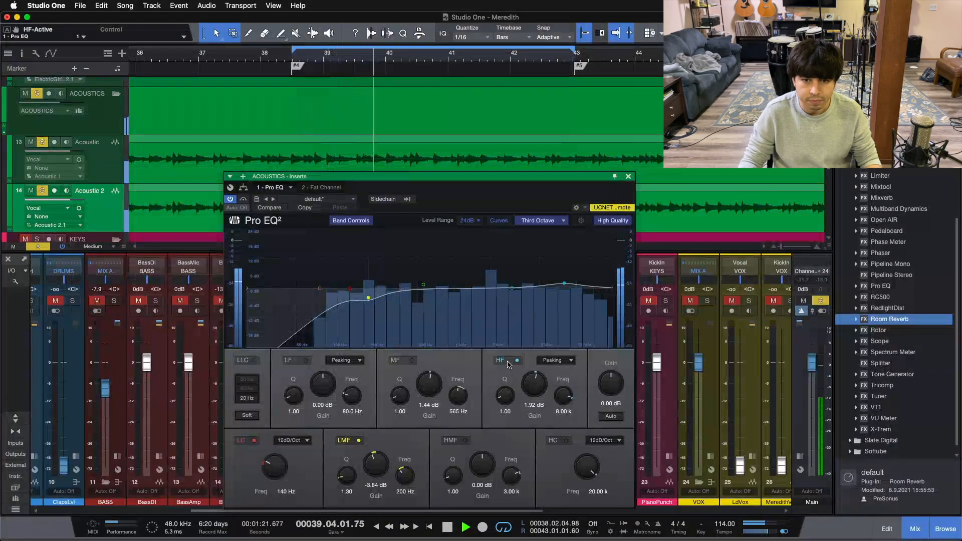
left_click(508, 362)
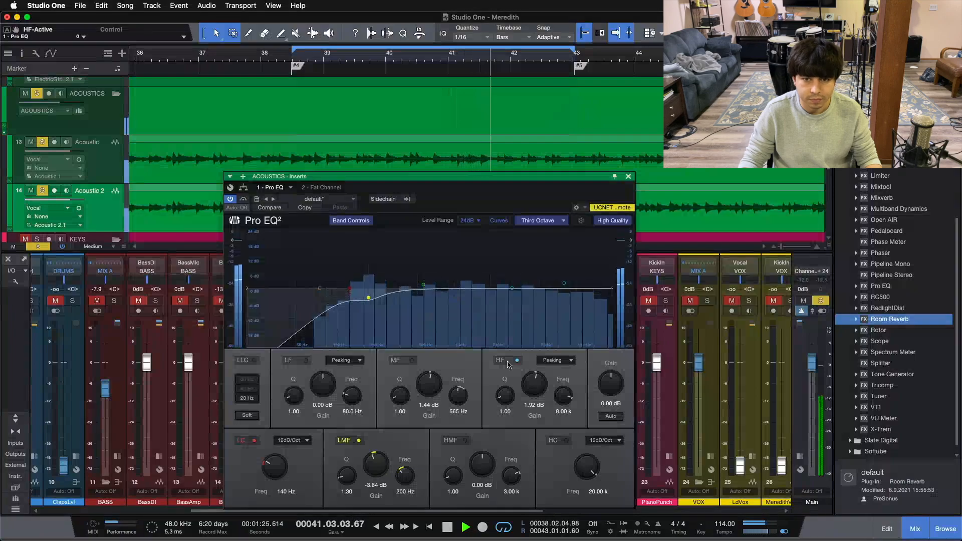
left_click(507, 362)
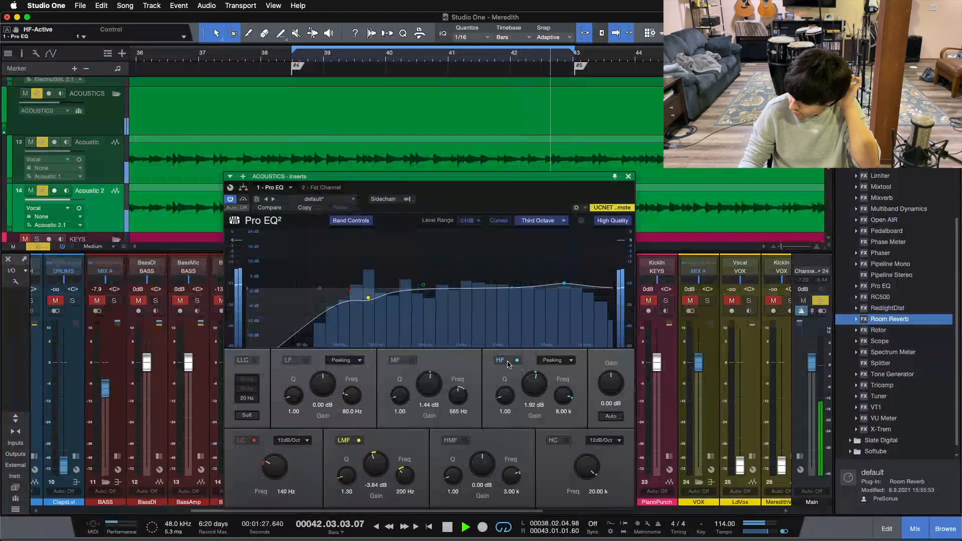
left_click(508, 361)
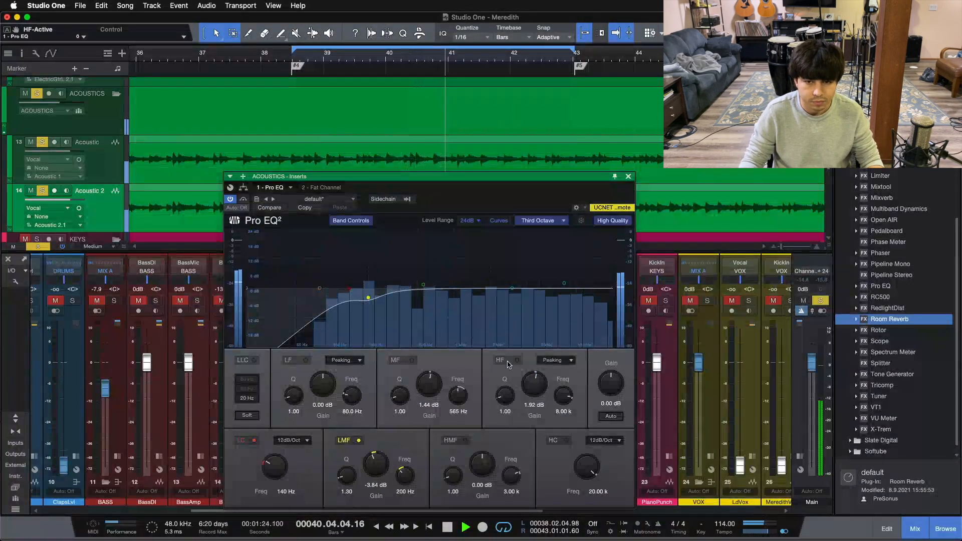
left_click(508, 363)
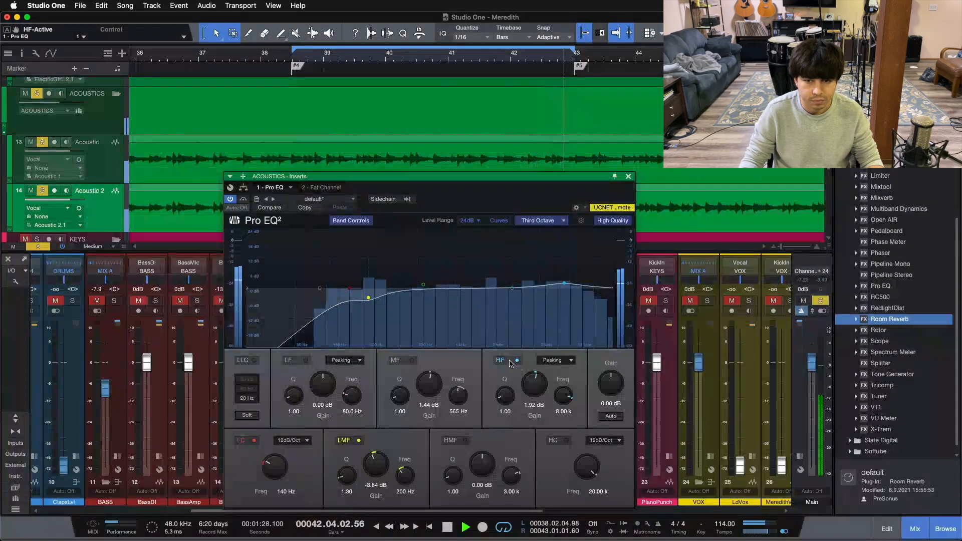
left_click(511, 363)
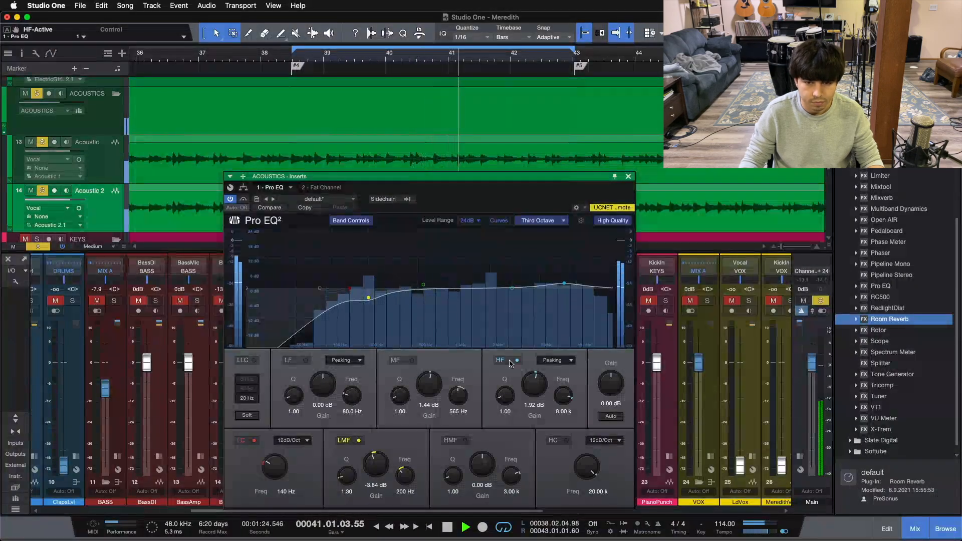
left_click(516, 360)
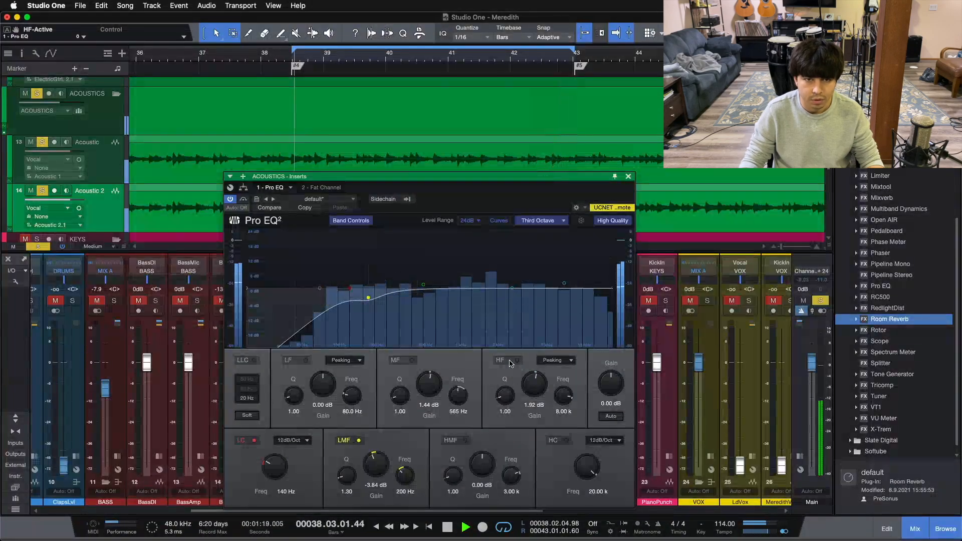
left_click(510, 361)
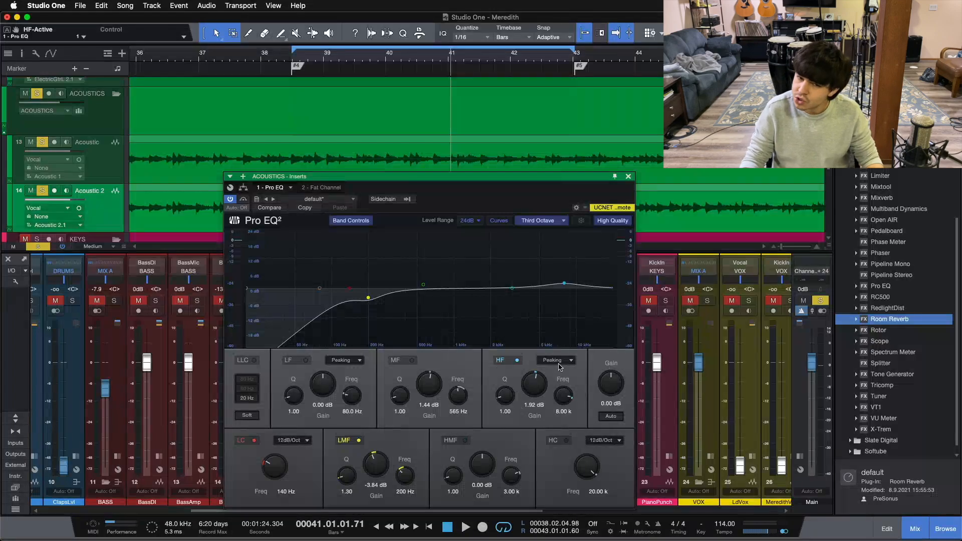
Enable the MF band's 1.44 dB boost at 565 Hz, compare it off and on during playback from marker #4, and leave it on.
left_click(423, 285)
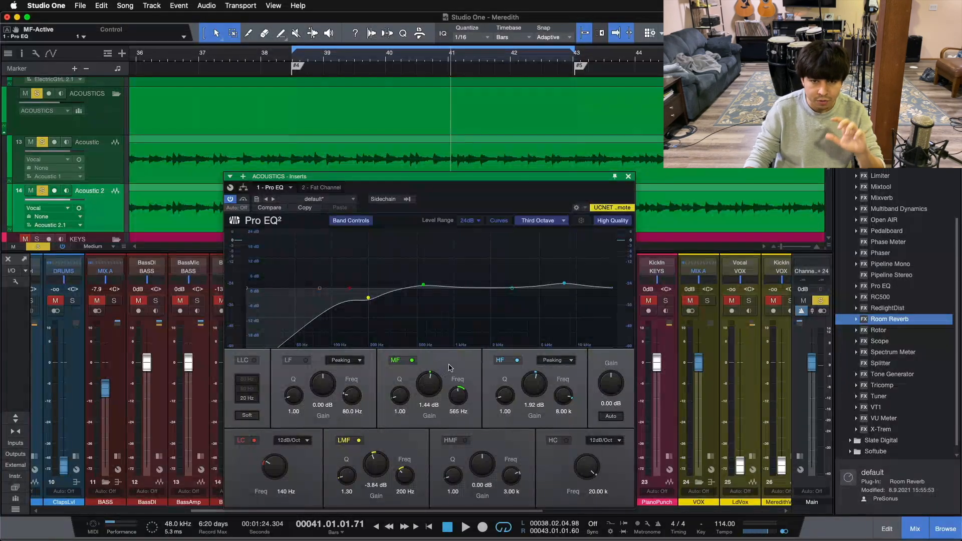
key("space")
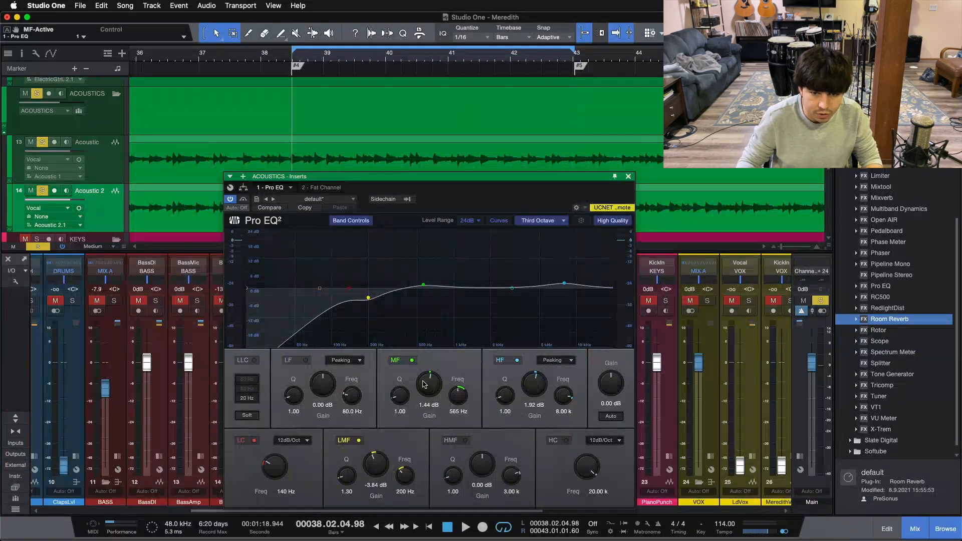
left_click(404, 359)
left_click(405, 360)
key("space")
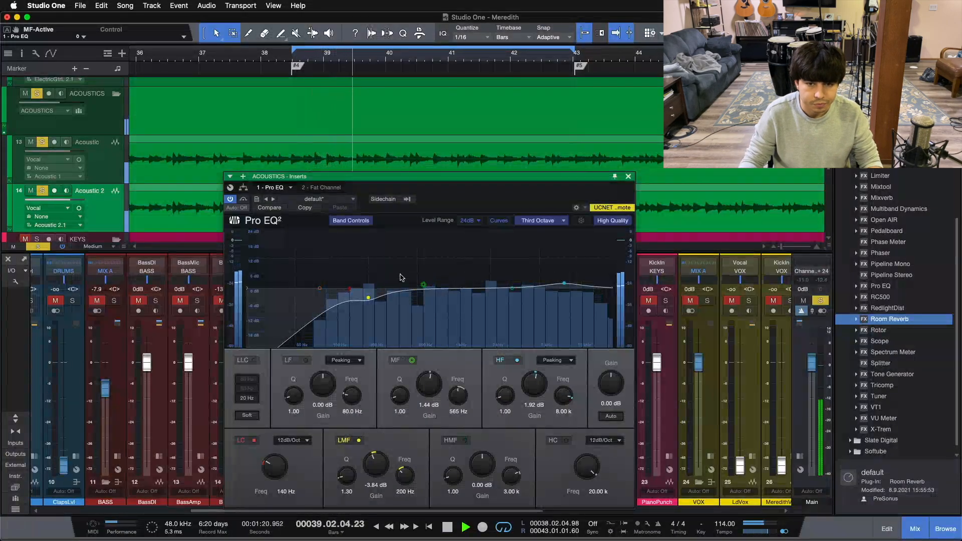
left_click(404, 361)
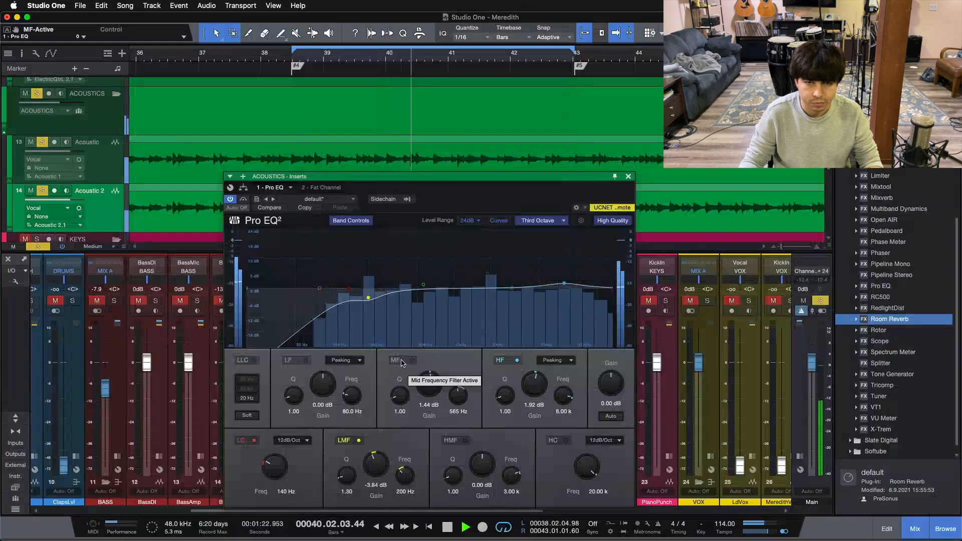
left_click(402, 361)
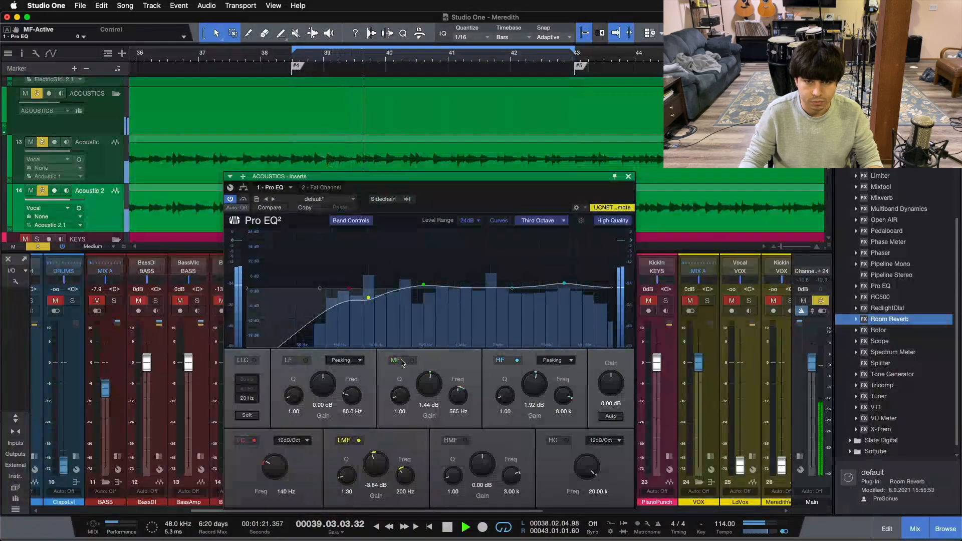
left_click(402, 361)
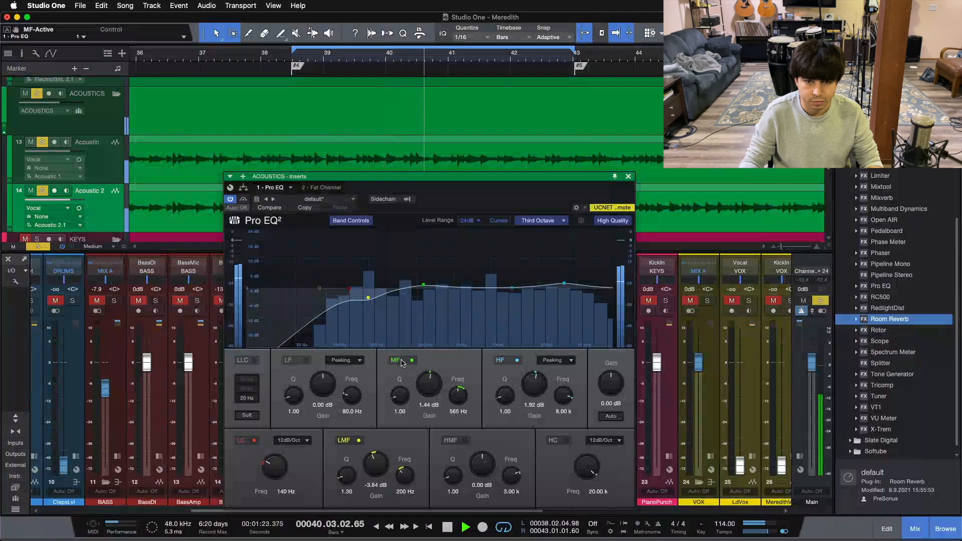
key("space")
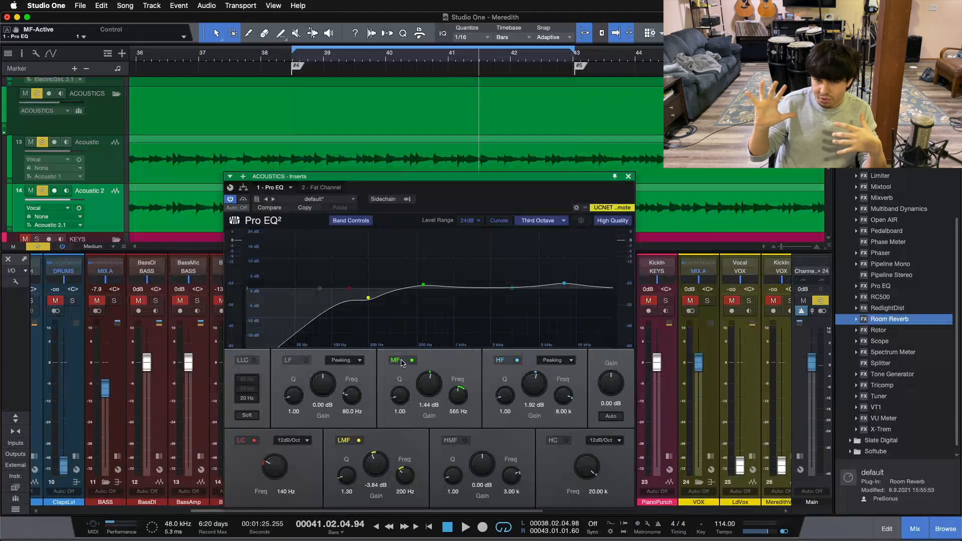
Add a second Pro EQ after the Fat Channel in the ACOUSTICS bus inserts.
left_click(628, 177)
left_click(448, 343)
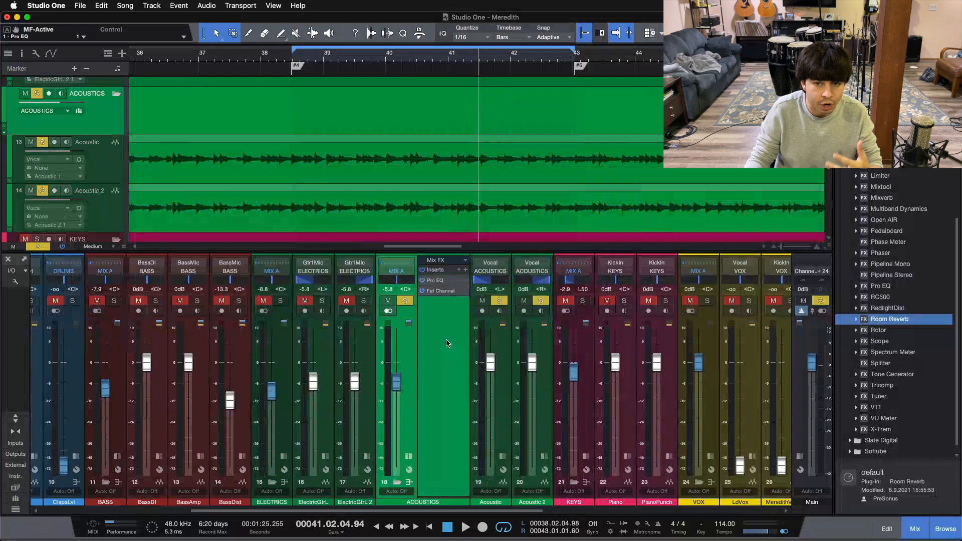
left_click_drag(877, 289, 442, 341)
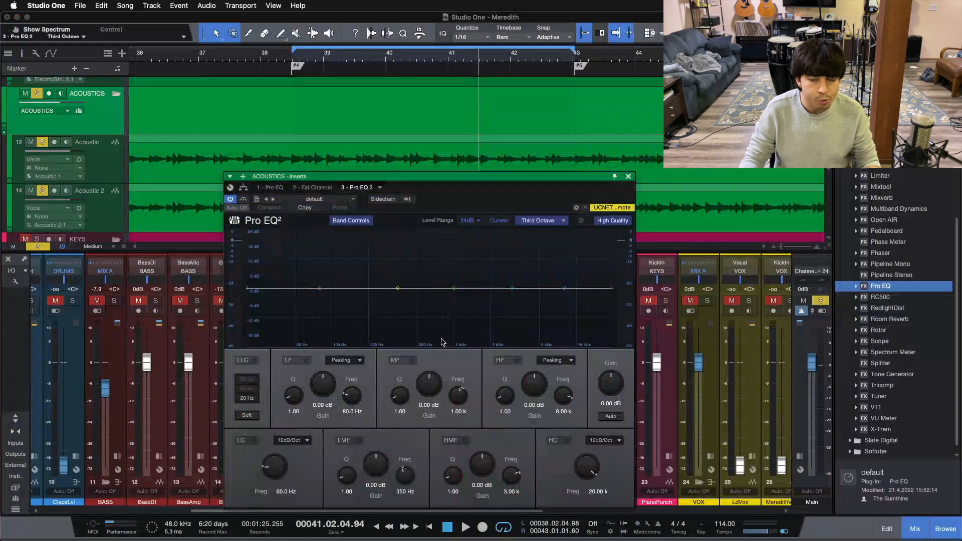
Play from marker #4 and boost the second Pro EQ's LF band by 1.44 dB at about 142 Hz, then close the plug-in.
left_click_drag(462, 209, 672, 186)
key("KP_1")
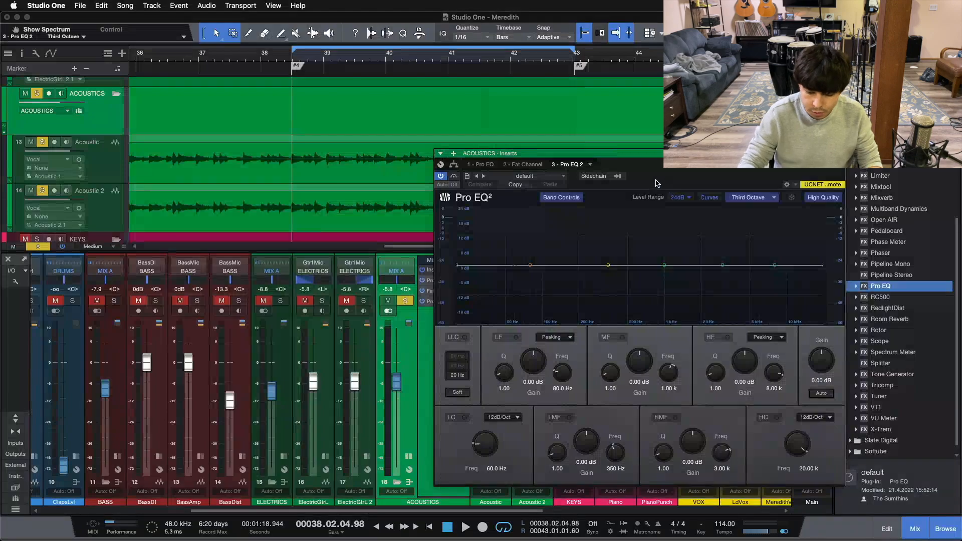
key("space")
left_click_drag(530, 265, 561, 264)
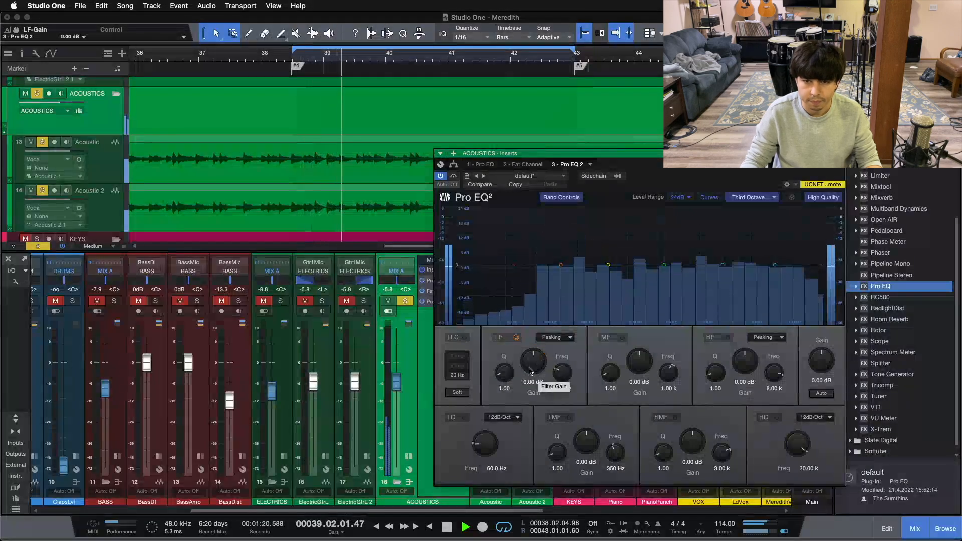
scroll(531, 371, "up", 2)
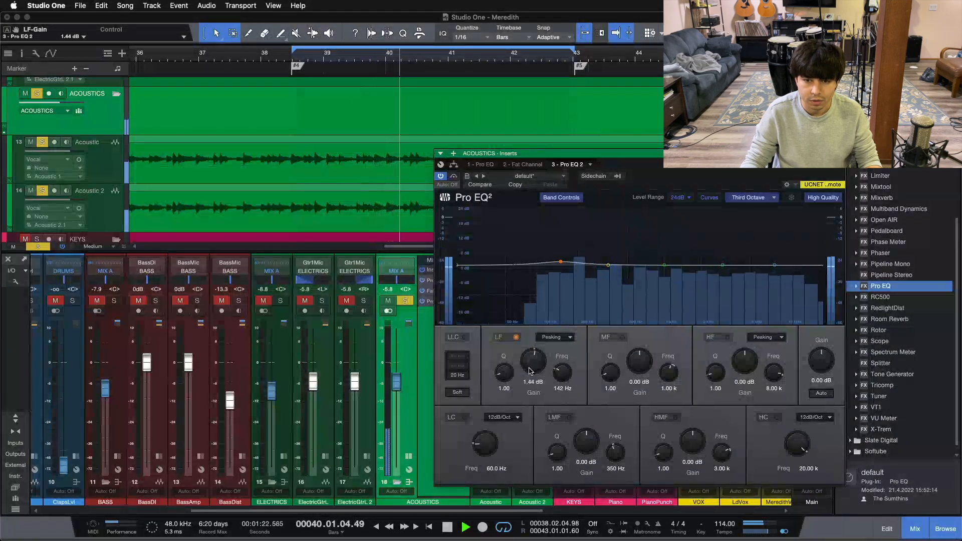
left_click_drag(506, 153, 293, 151)
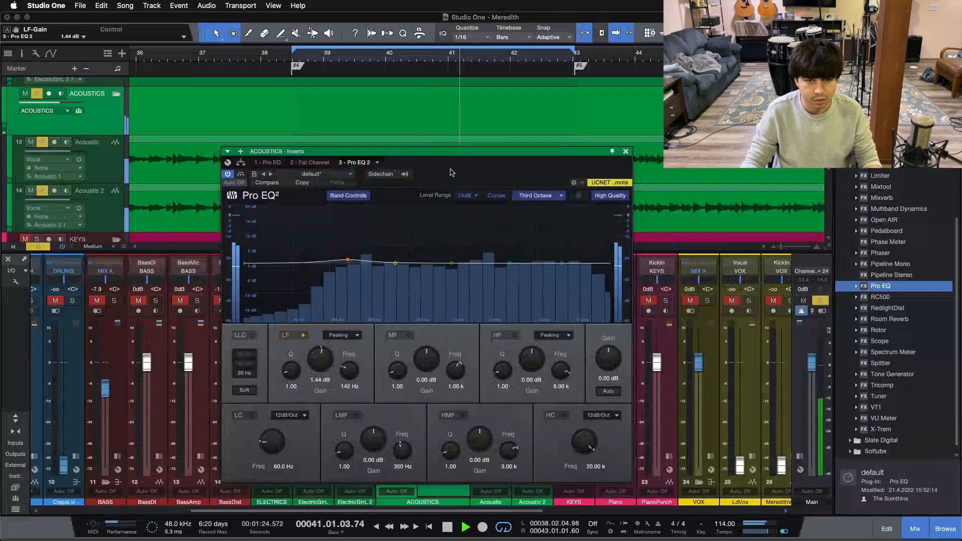
left_click(625, 151)
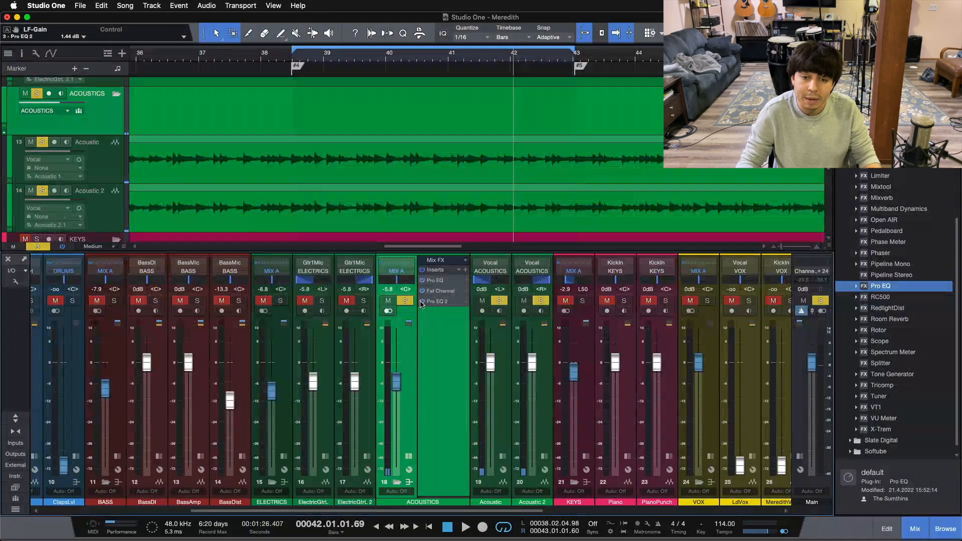
Review the ACOUSTICS insert chain, comparing the first Pro EQ's curve, the Fat Channel compressor and the second Pro EQ.
left_click(438, 303)
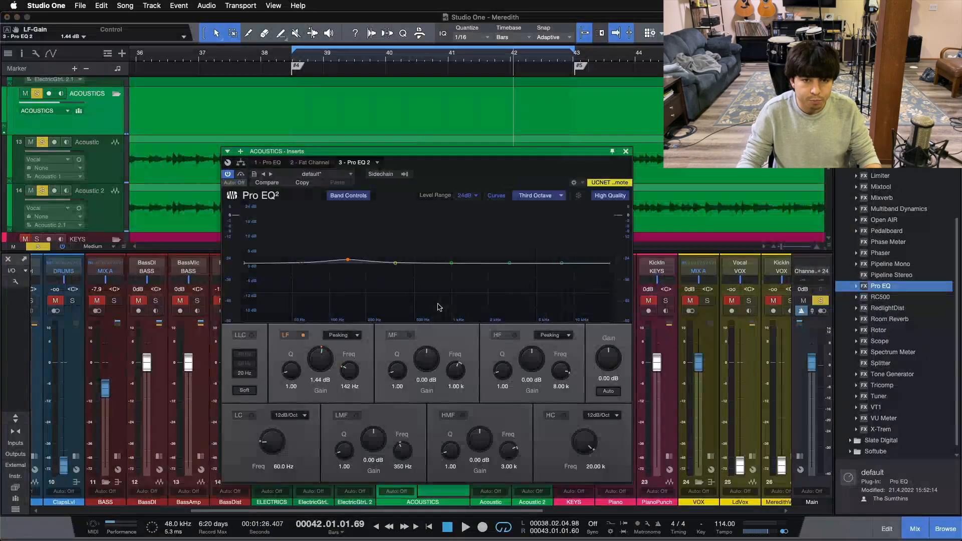
left_click(266, 164)
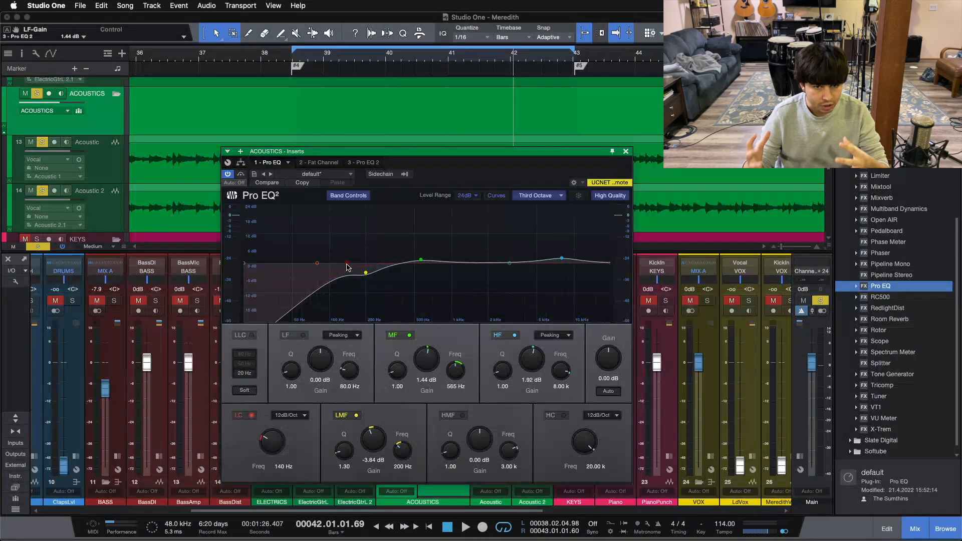
left_click(335, 163)
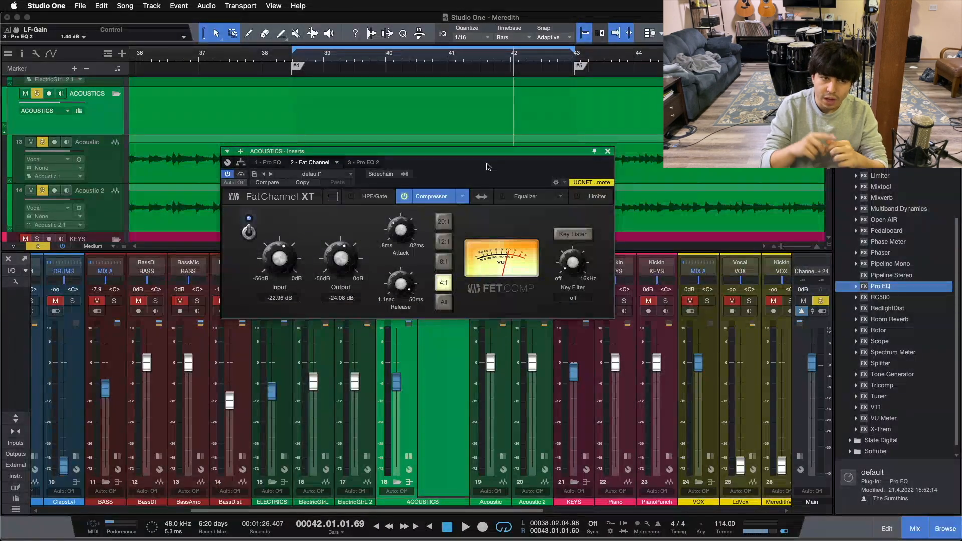
left_click(364, 163)
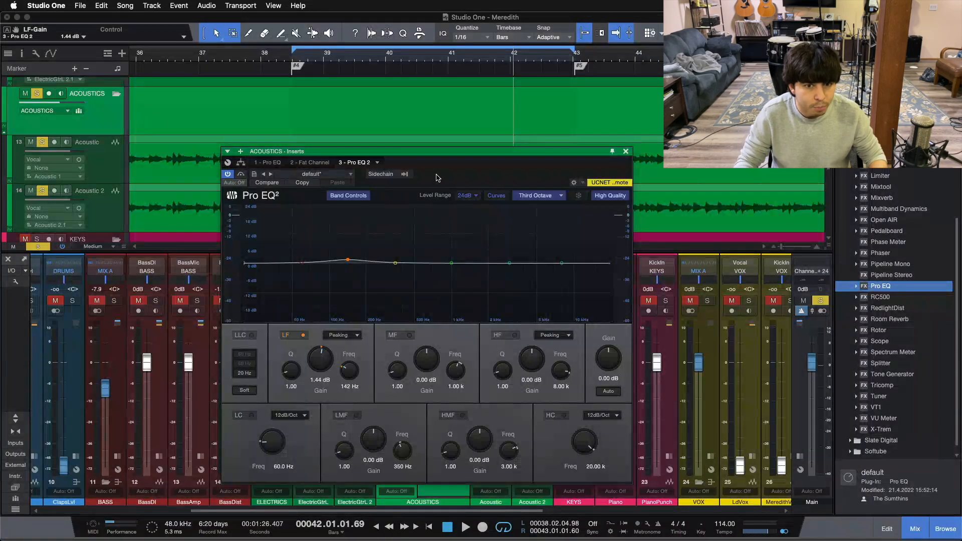
Remove the second Pro EQ from the ACOUSTICS bus inserts.
left_click(626, 151)
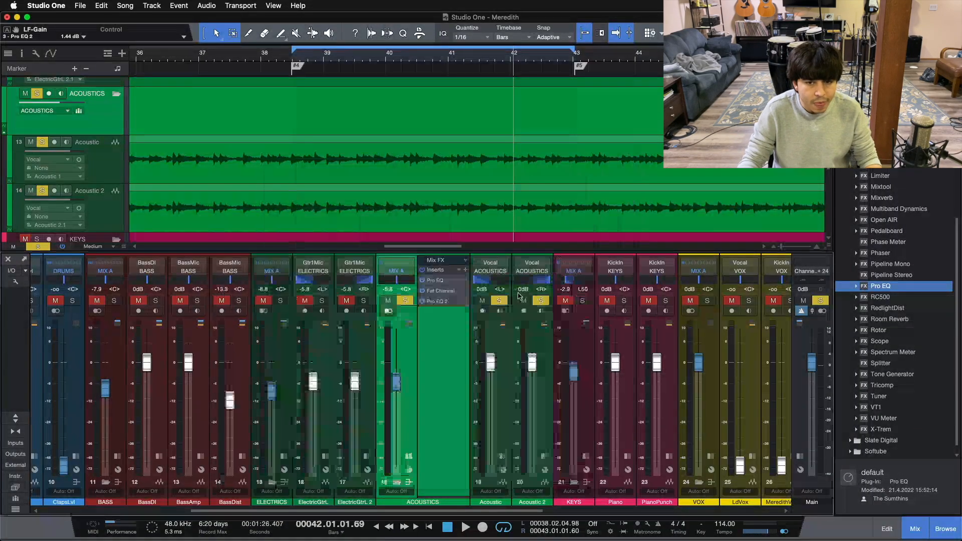
right_click(447, 301)
left_click(444, 395)
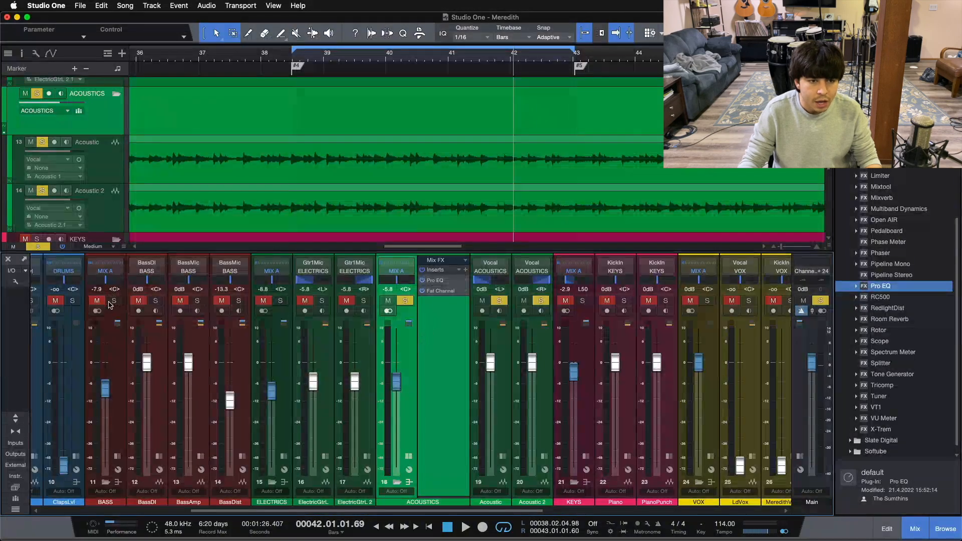
Unsolo the ACOUSTICS bus and its tracks, and bring the channels beyond the acoustics into the mixer view.
key("s")
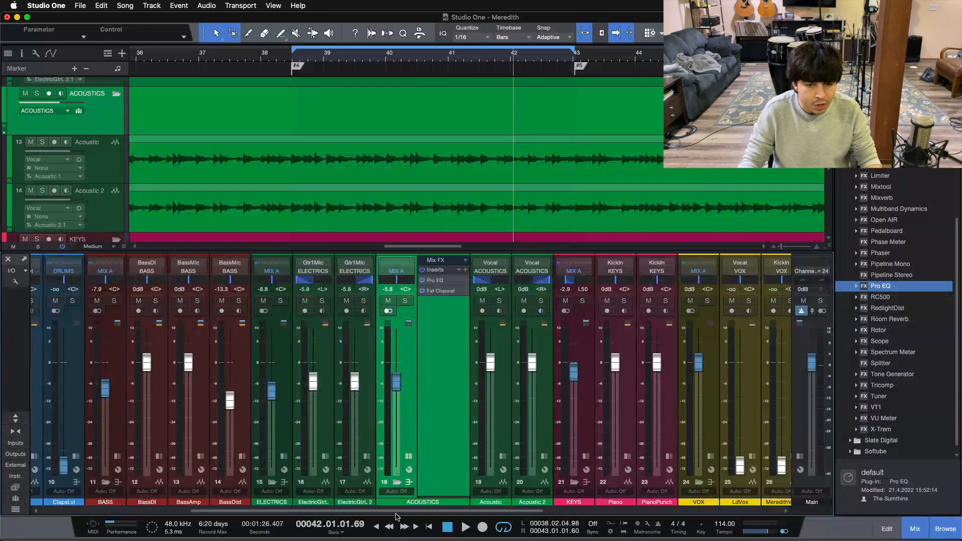
left_click_drag(395, 511, 430, 498)
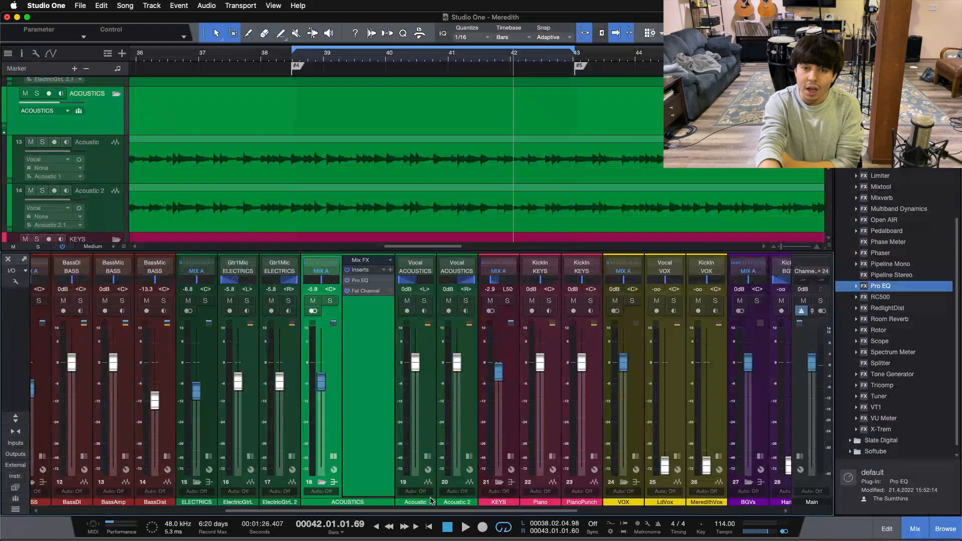